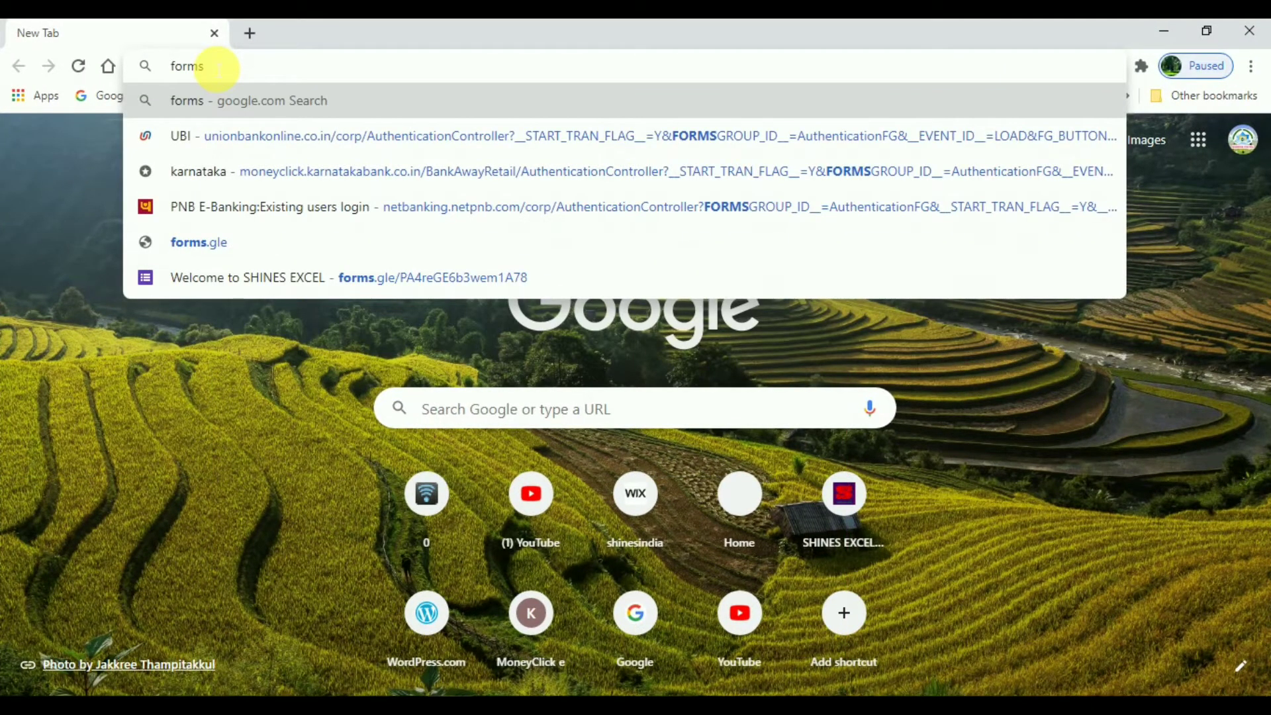
# Step: Search for forms in Chrome and go from the Google Forms about page to Google Forms
pyautogui.click(264, 103)
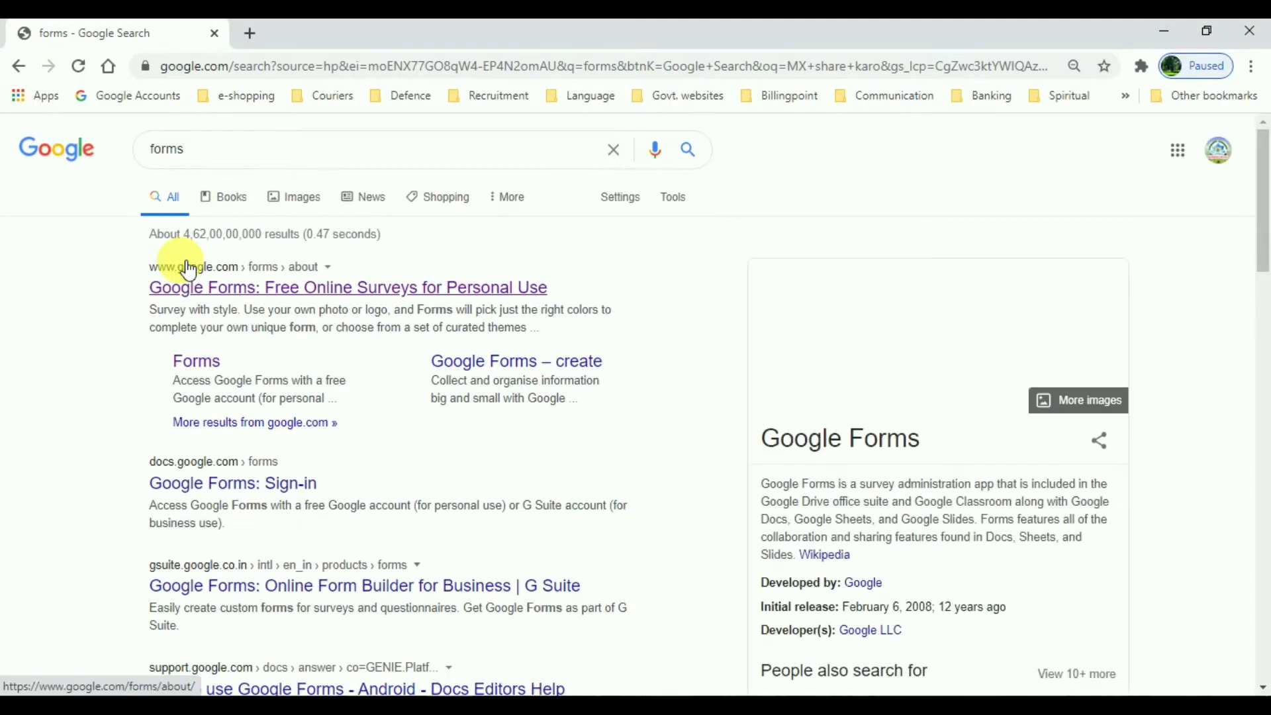
pyautogui.click(224, 294)
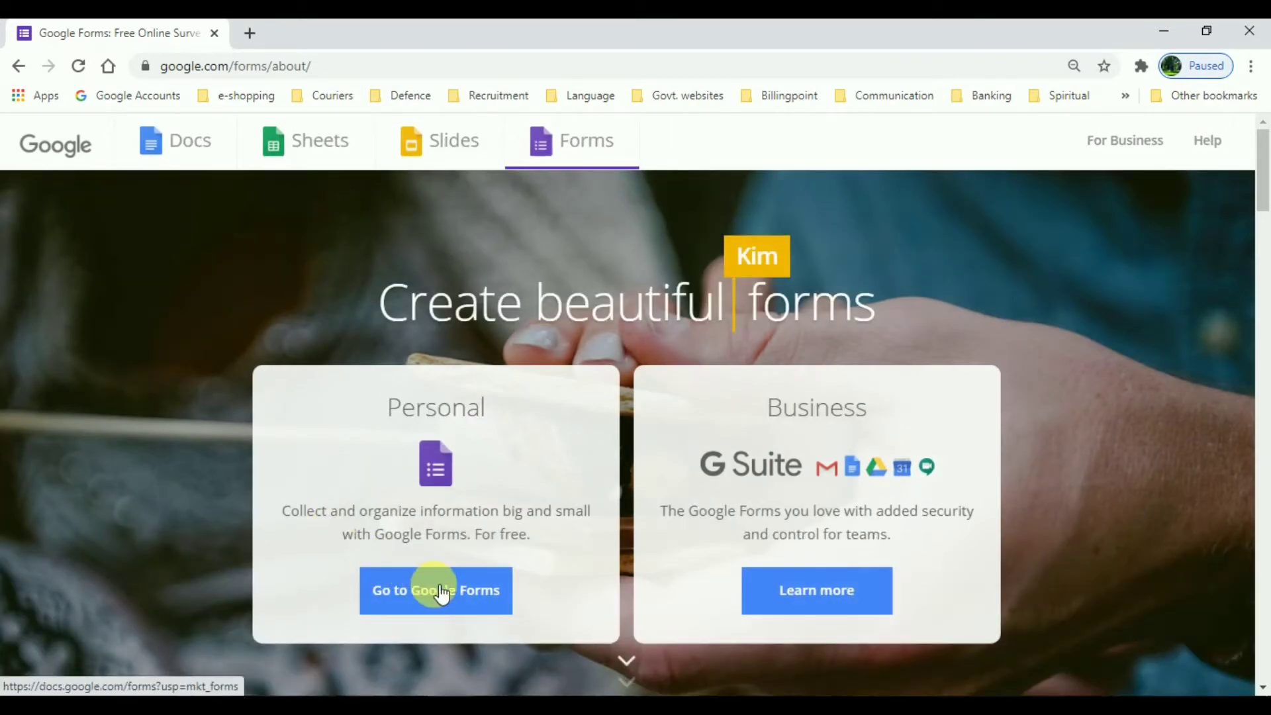
pyautogui.click(461, 600)
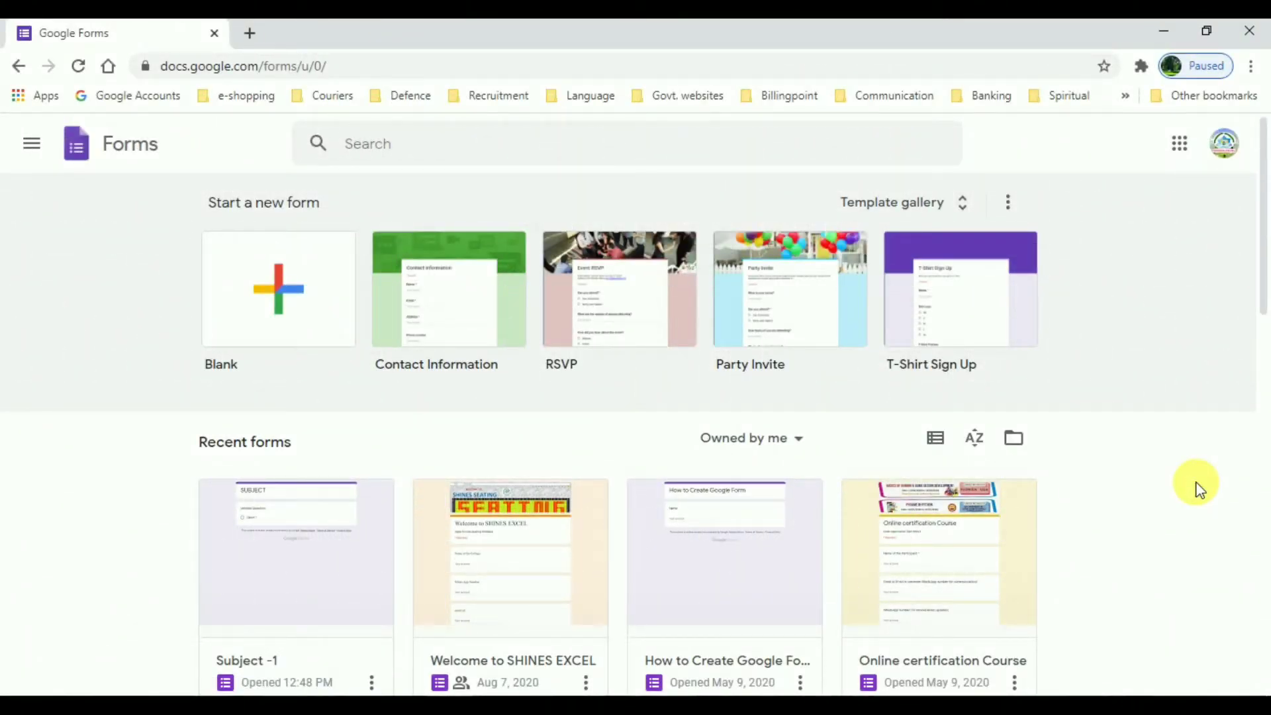
# Step: Open the Subject -1 form, select its Upload Answer Sheet question and bring up the folder picker
pyautogui.click(270, 558)
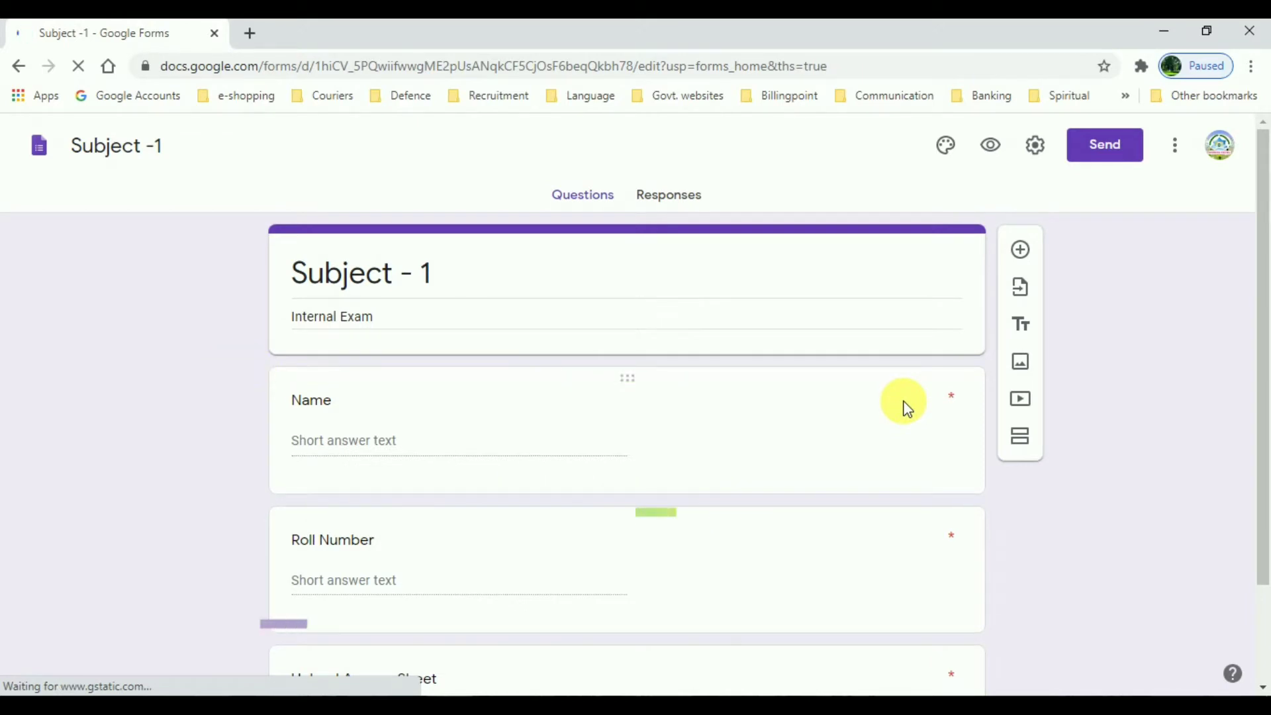
pyautogui.scroll(-2, 1261, 483)
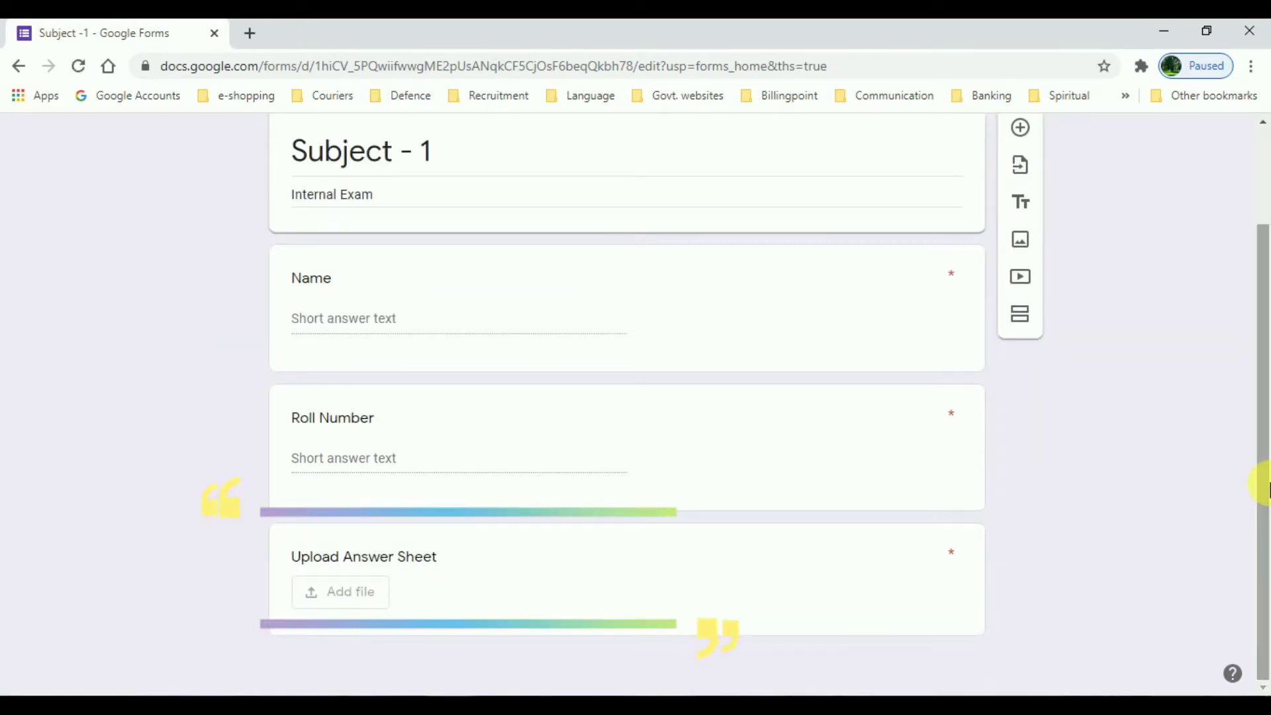
pyautogui.click(473, 580)
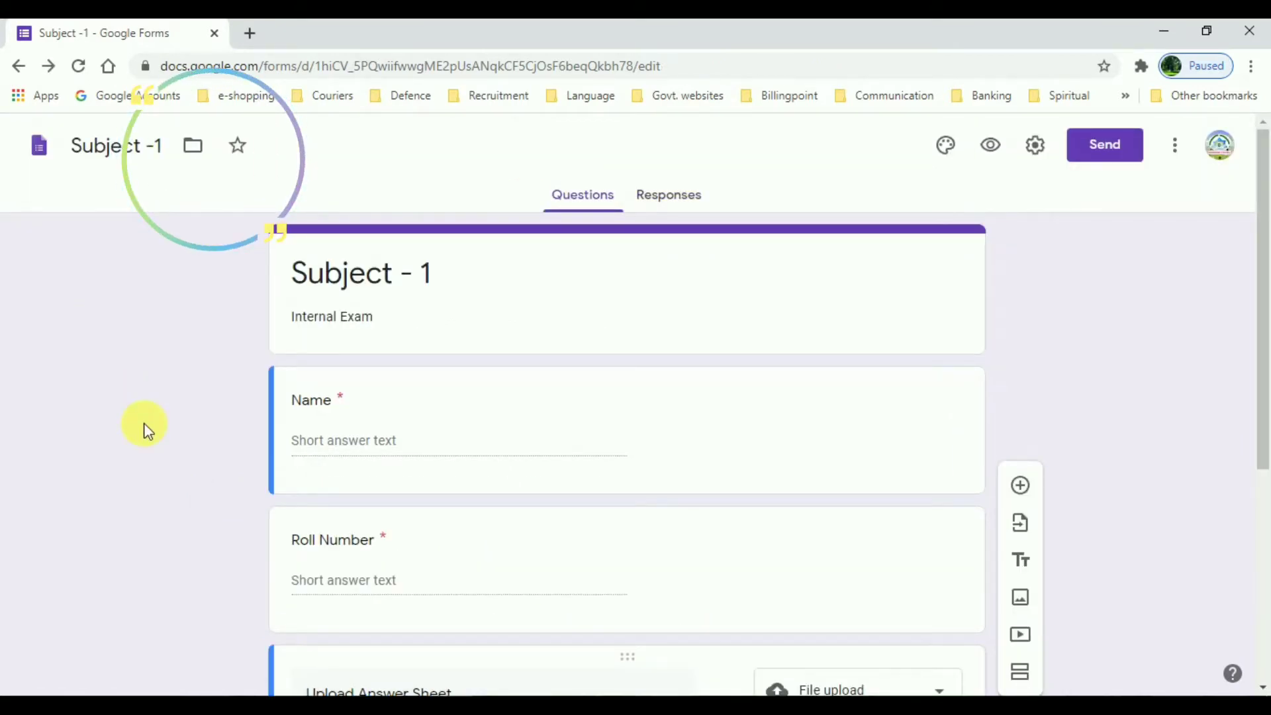
pyautogui.click(194, 153)
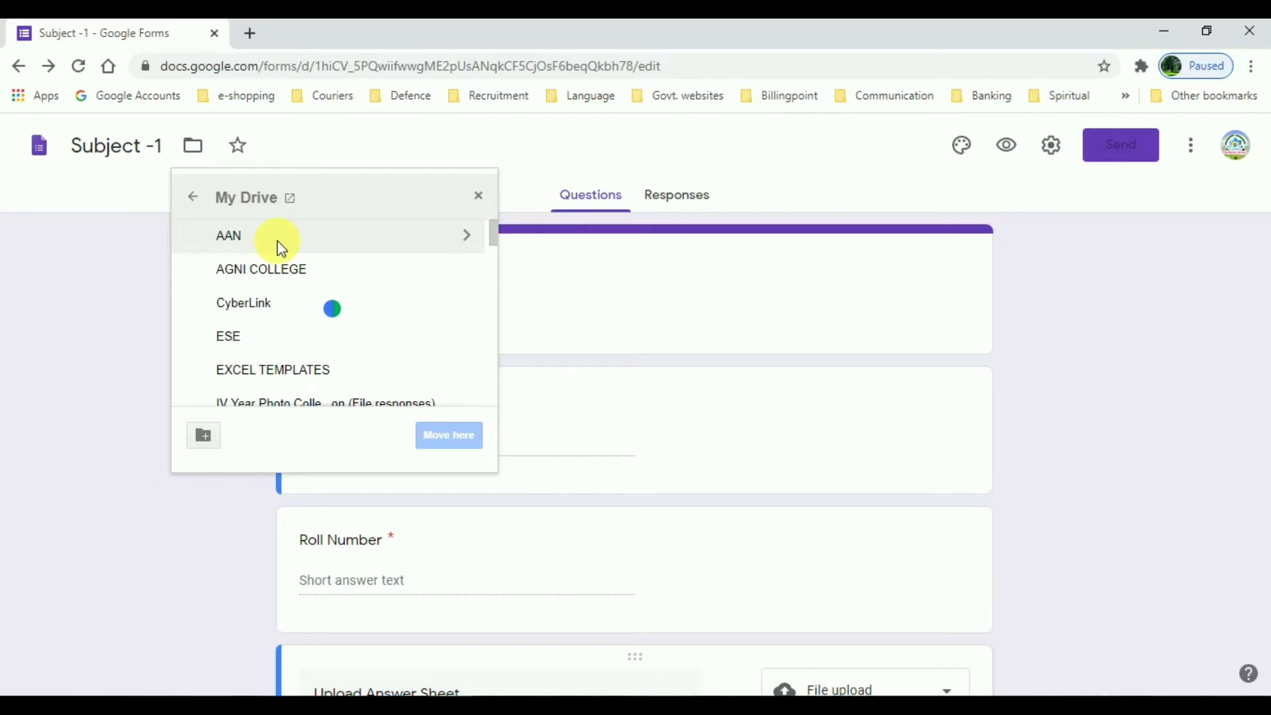
# Step: Create folder INTERNAL EXAM with a Subject - 1 folder inside, and move the form there
pyautogui.click(204, 436)
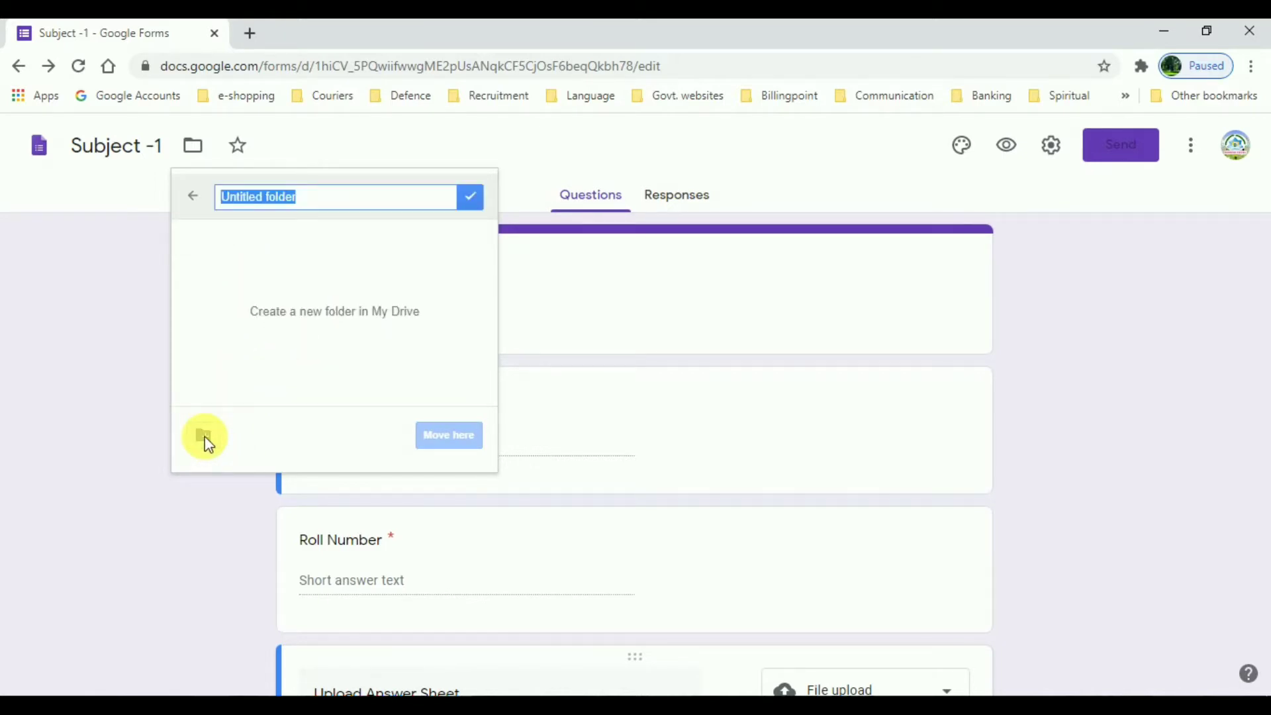
pyautogui.press('BackSpace')
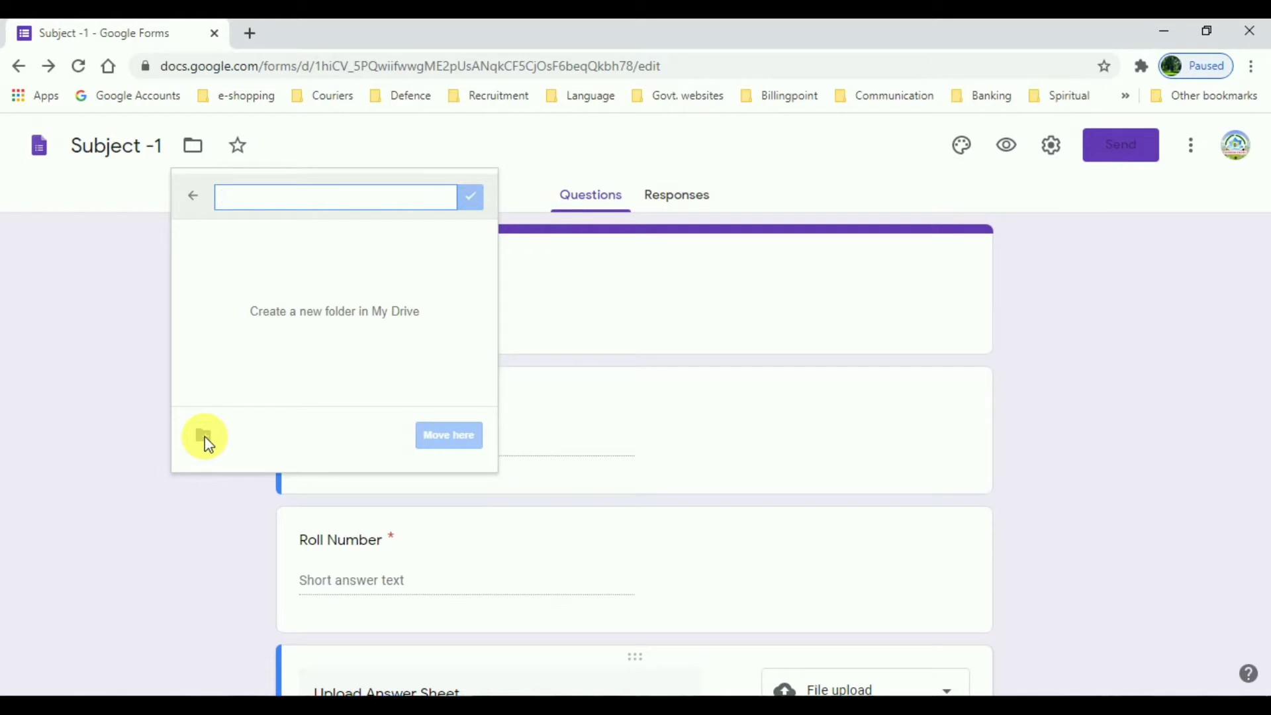
pyautogui.write('INTERNAL EXAM')
pyautogui.click(468, 197)
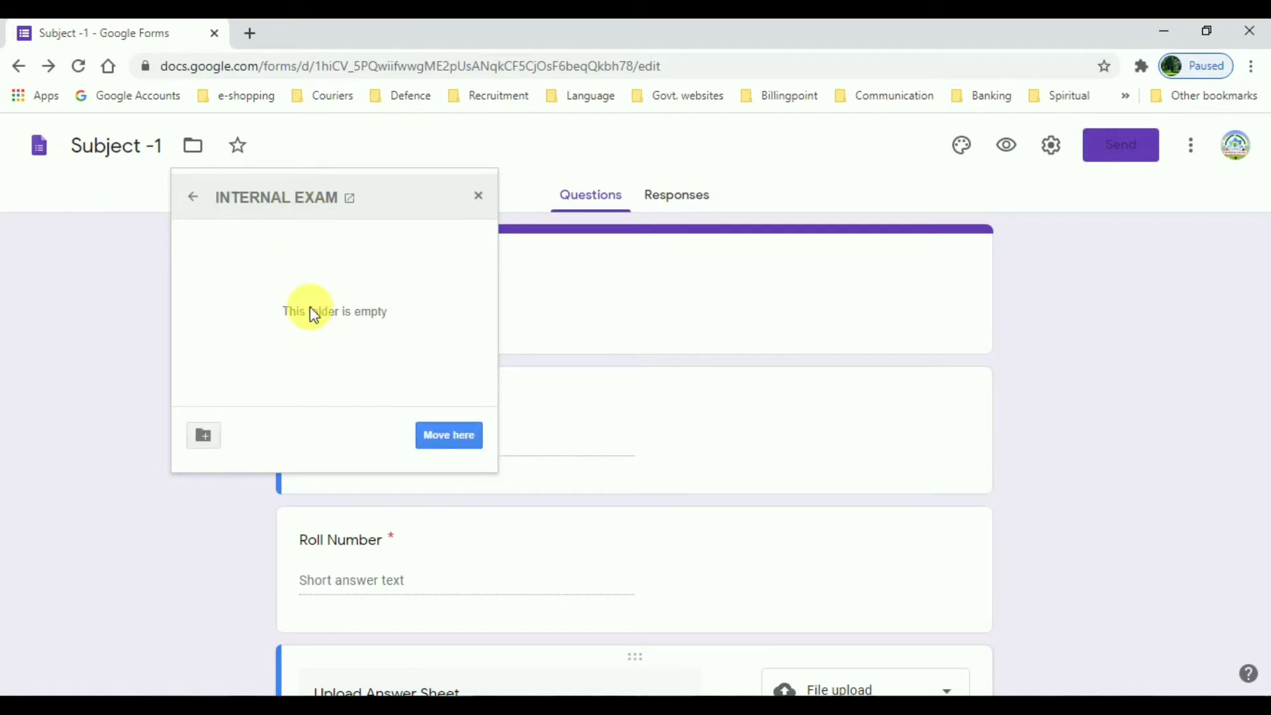
pyautogui.click(204, 436)
pyautogui.write('Subject - 1')
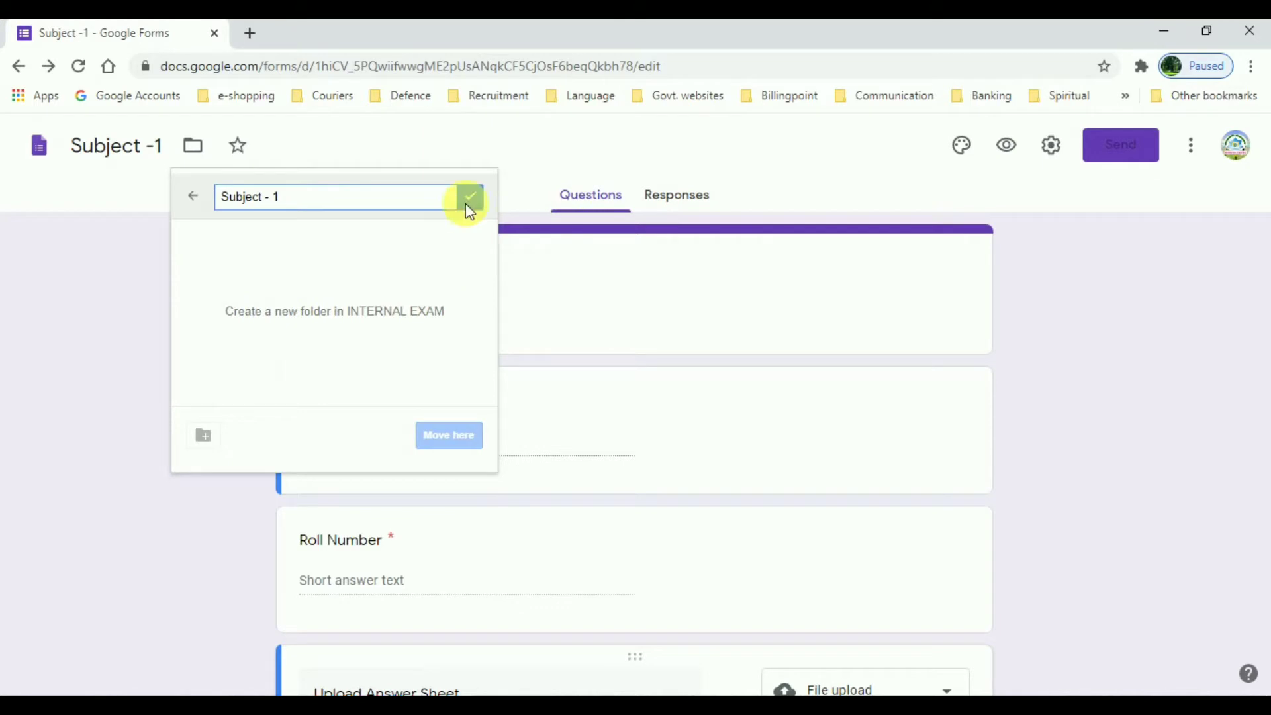
pyautogui.click(473, 198)
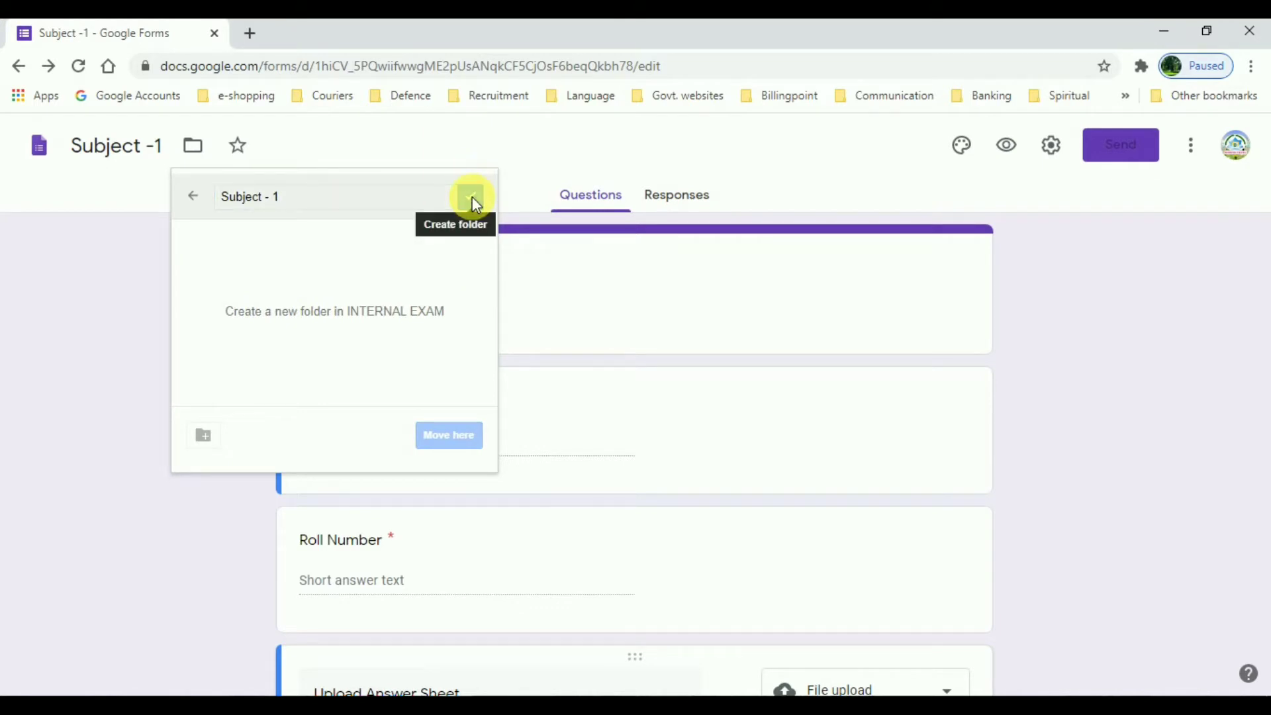
pyautogui.click(440, 436)
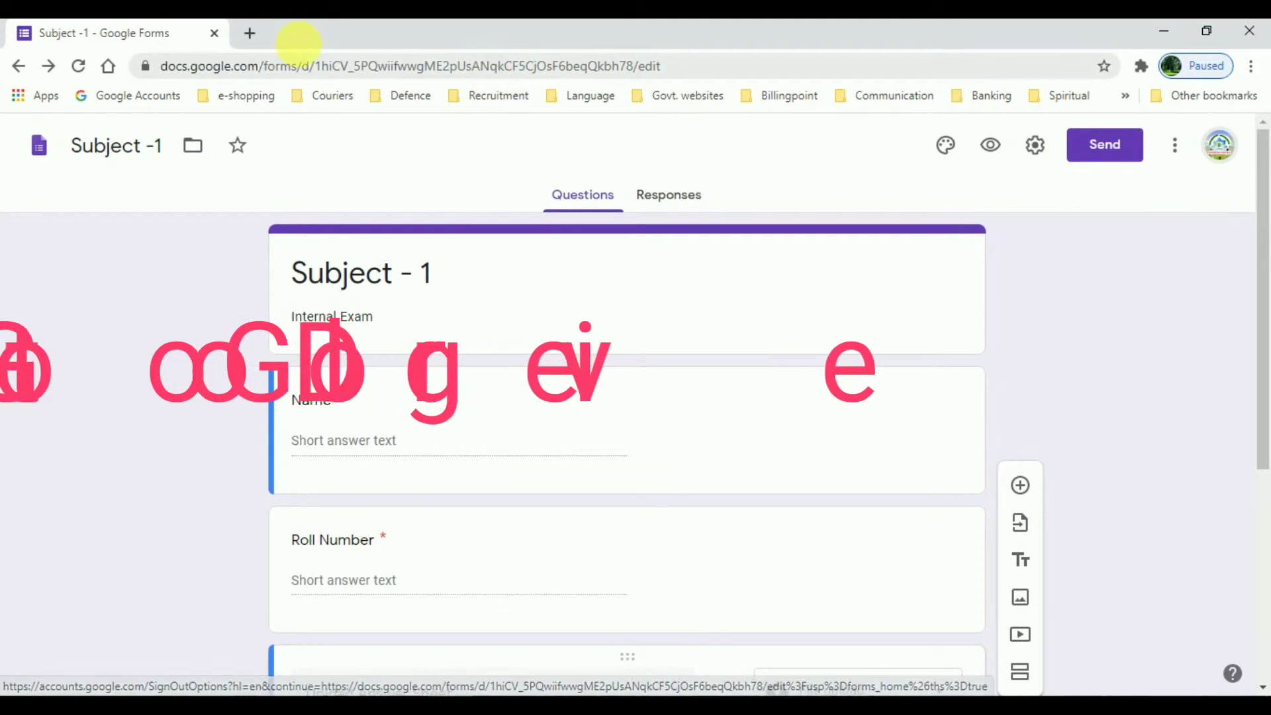
# Step: Open Google Drive in a new tab and open the INTERNAL EXAM folder
pyautogui.click(253, 37)
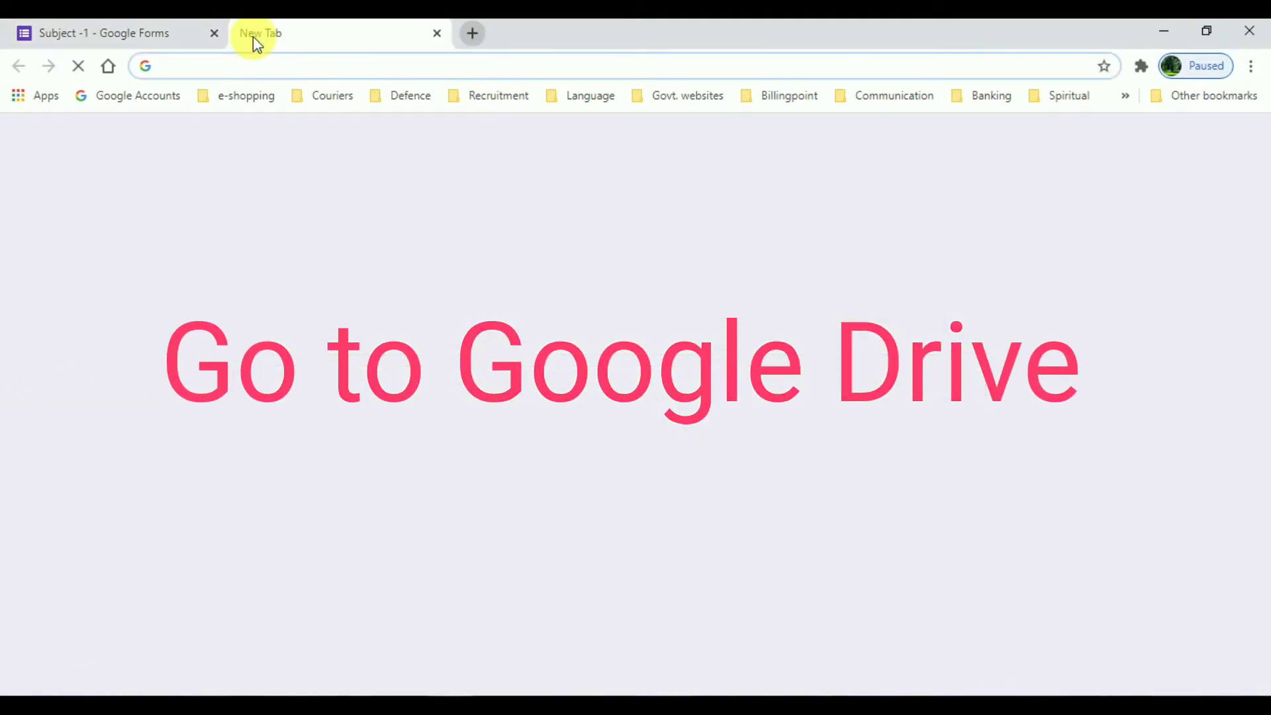
pyautogui.write('drive')
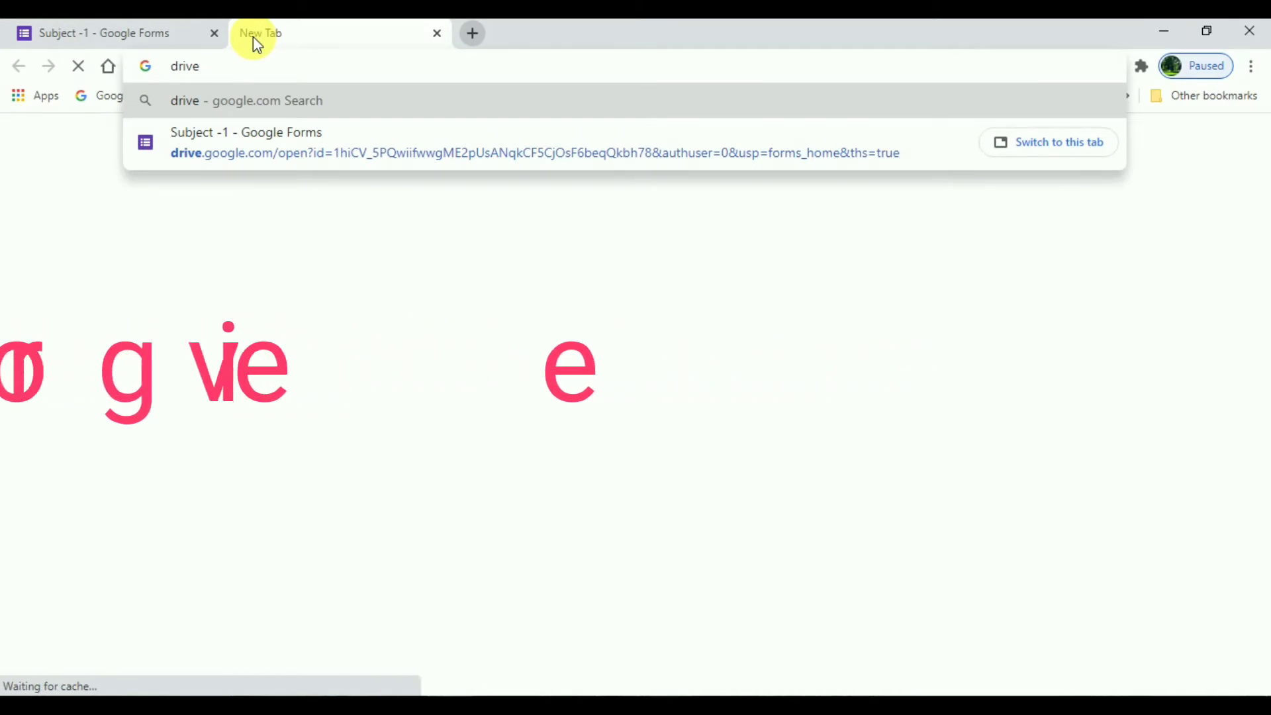
pyautogui.press('Return')
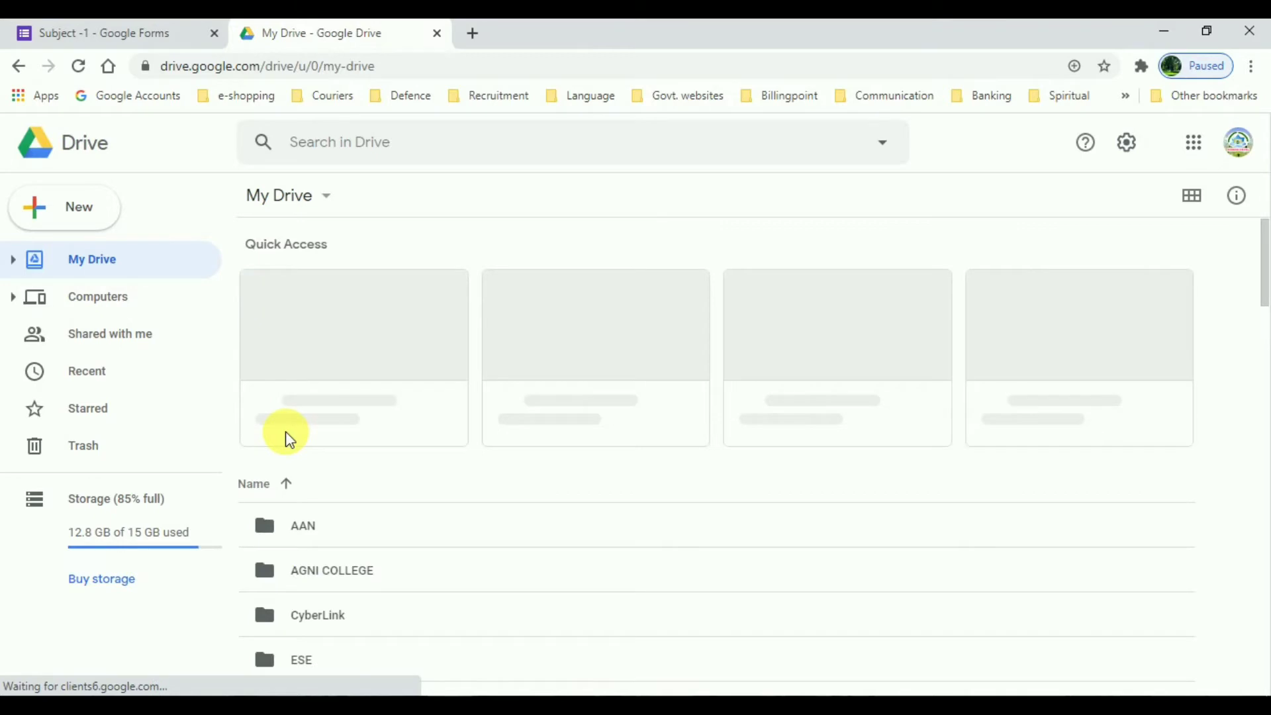
pyautogui.scroll(-3, 1216, 324)
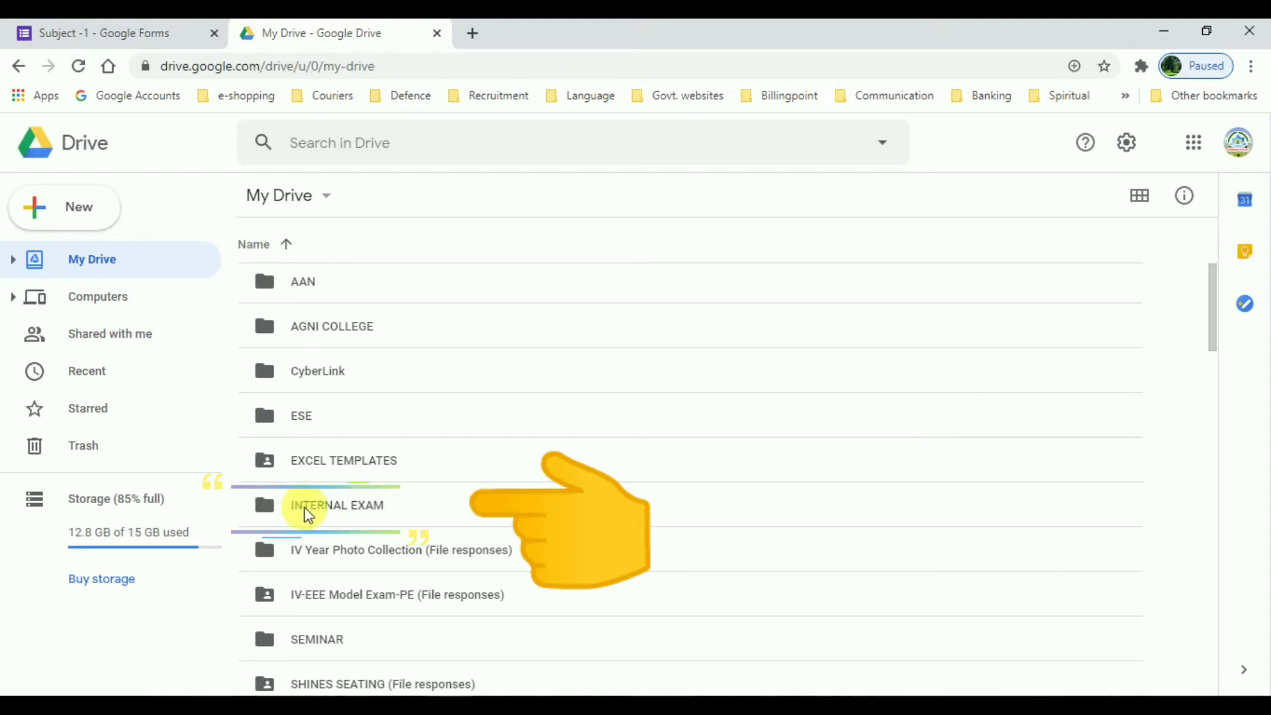
pyautogui.doubleClick(339, 508)
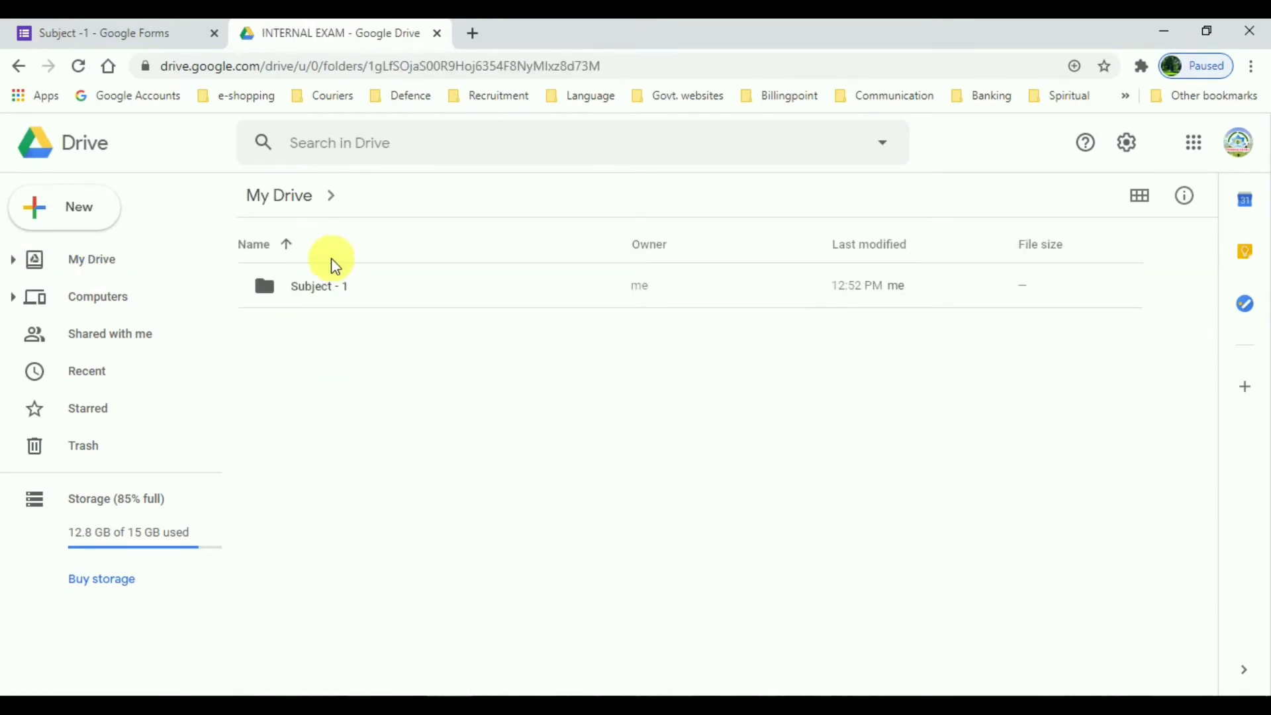
# Step: Share the Subject - 1 folder with another person's e-mail address
pyautogui.click(345, 283)
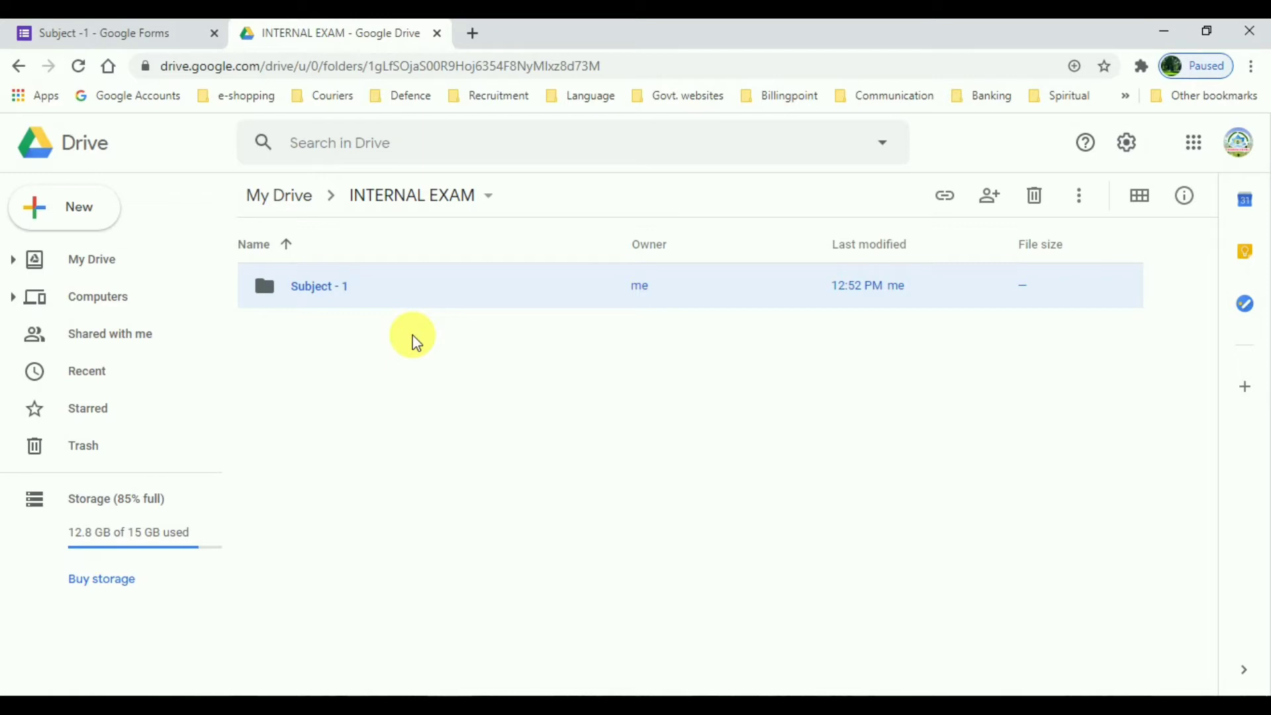
pyautogui.click(320, 292)
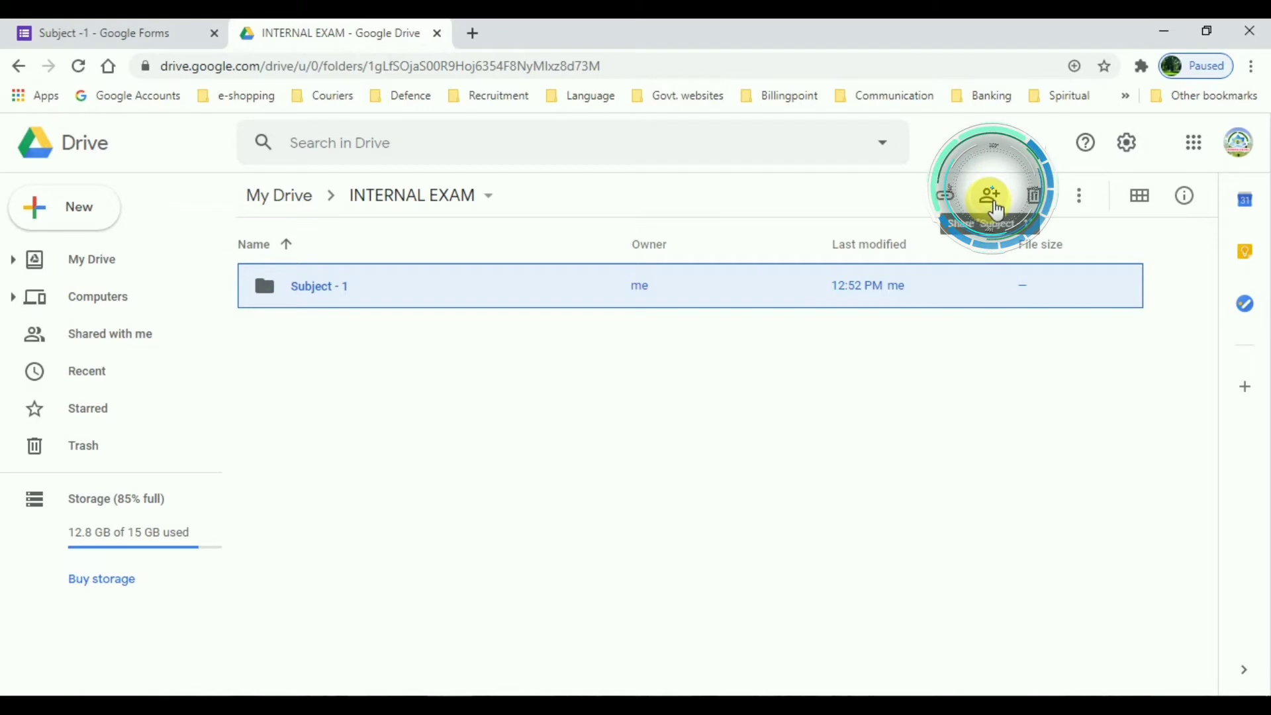
pyautogui.click(995, 209)
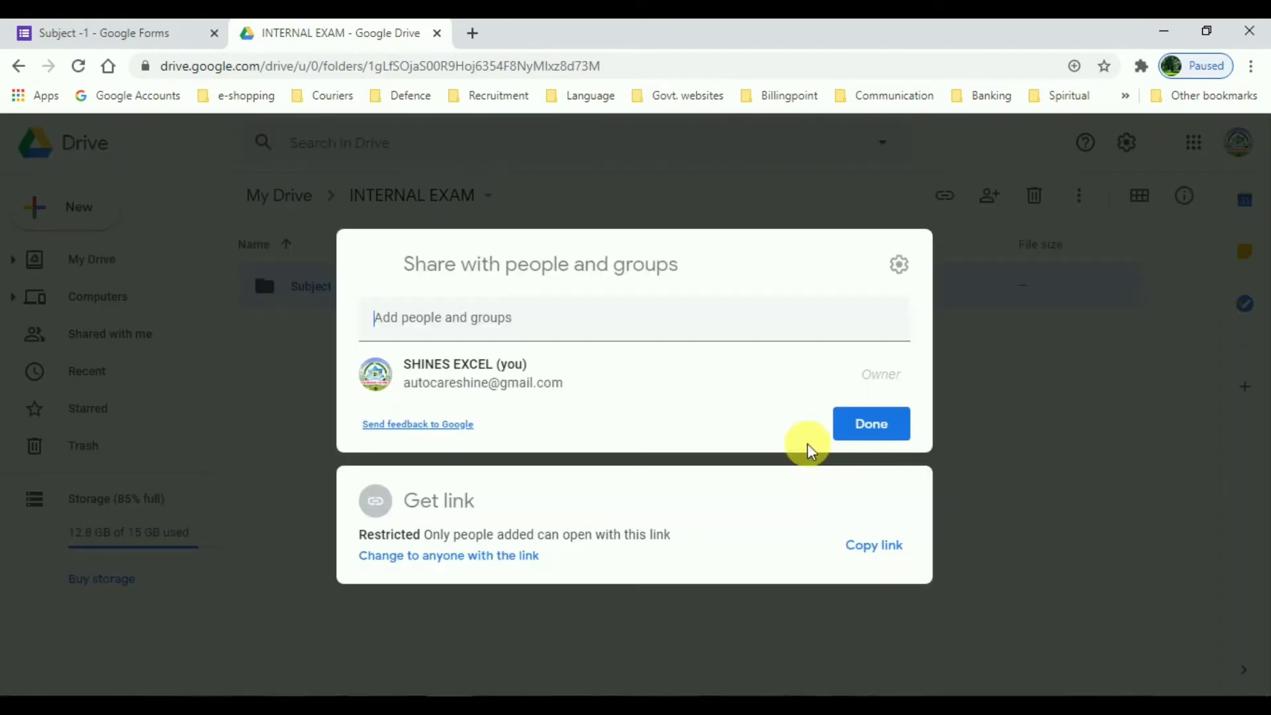
pyautogui.click(539, 331)
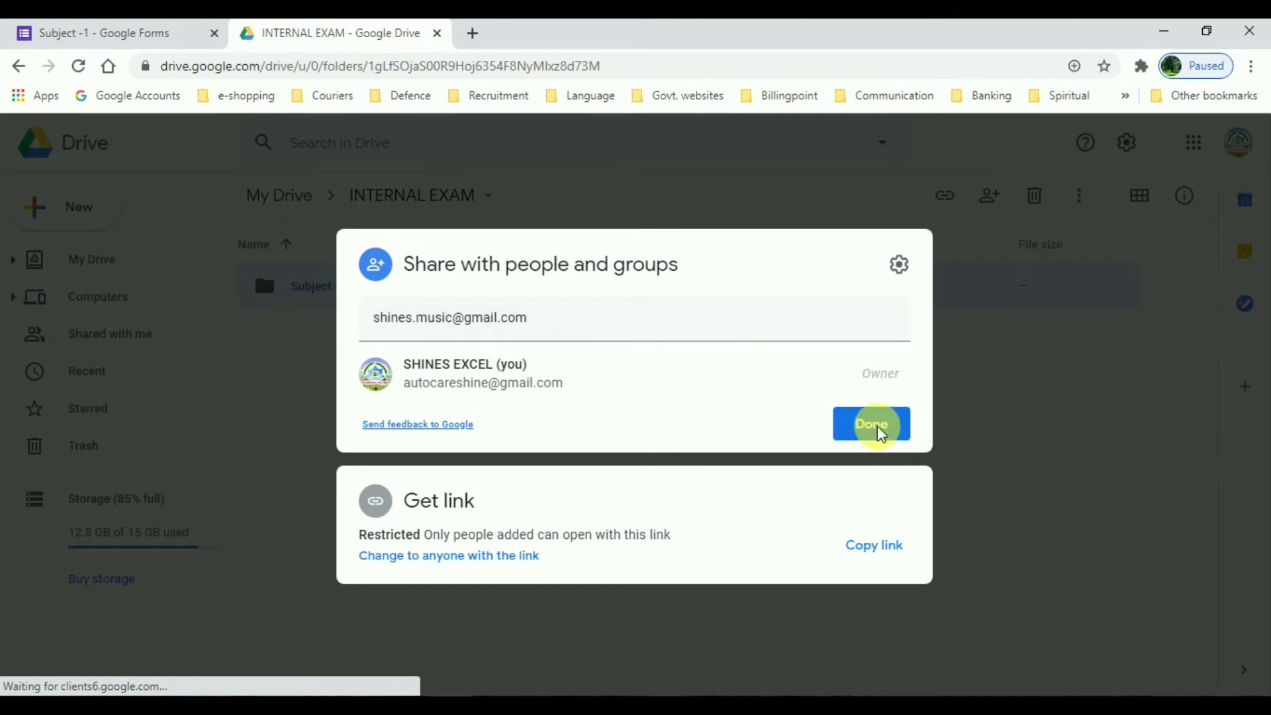
pyautogui.click(885, 437)
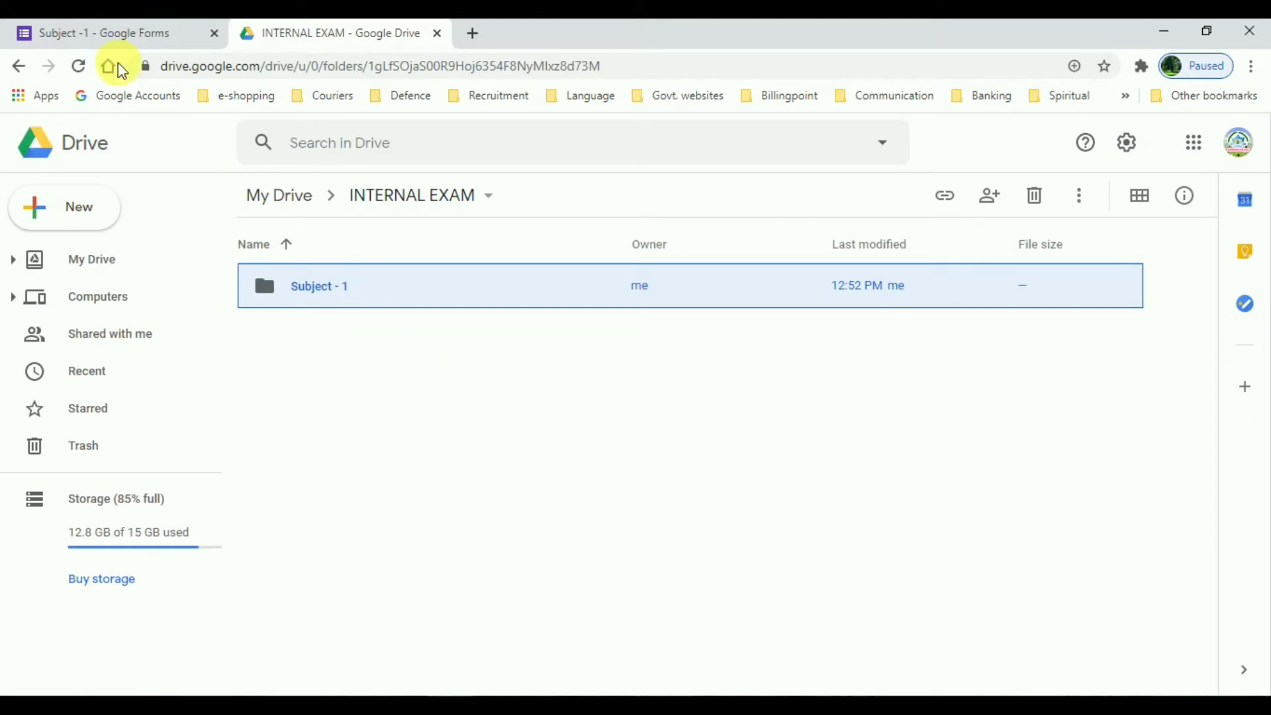
# Step: Make a copy of the Subject -1 form named Subject - 2
pyautogui.click(113, 46)
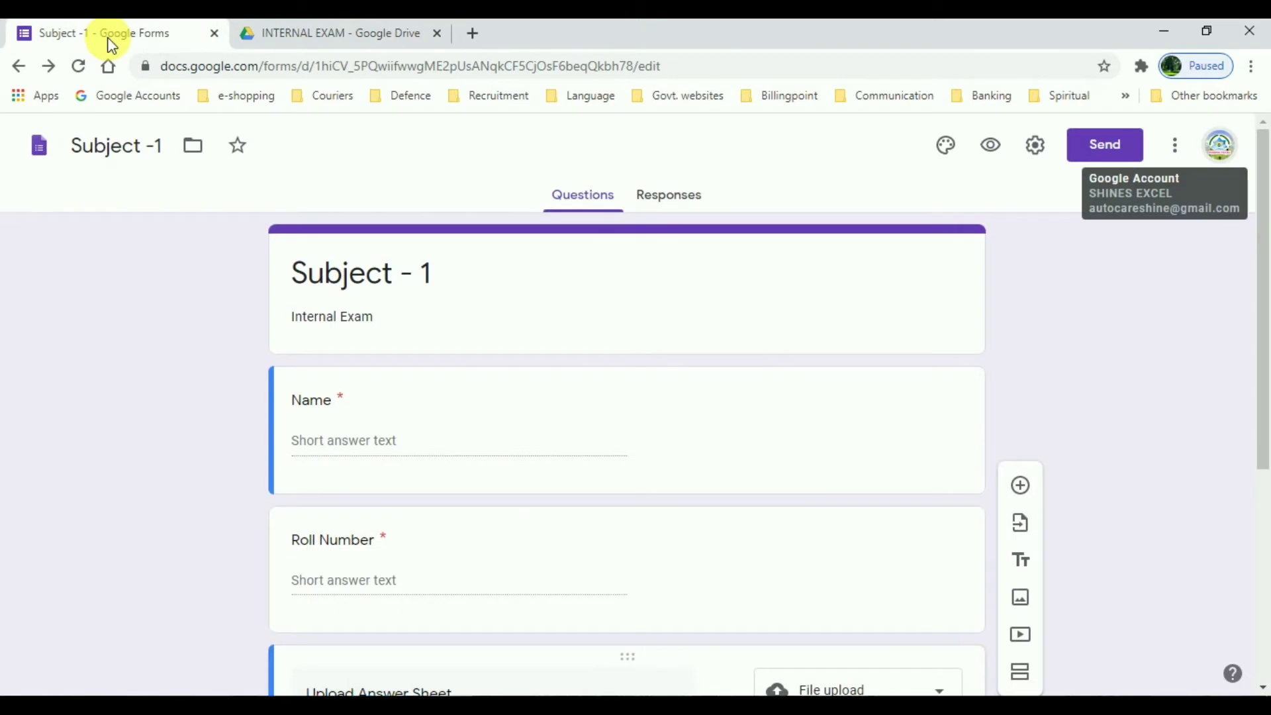
pyautogui.click(1184, 155)
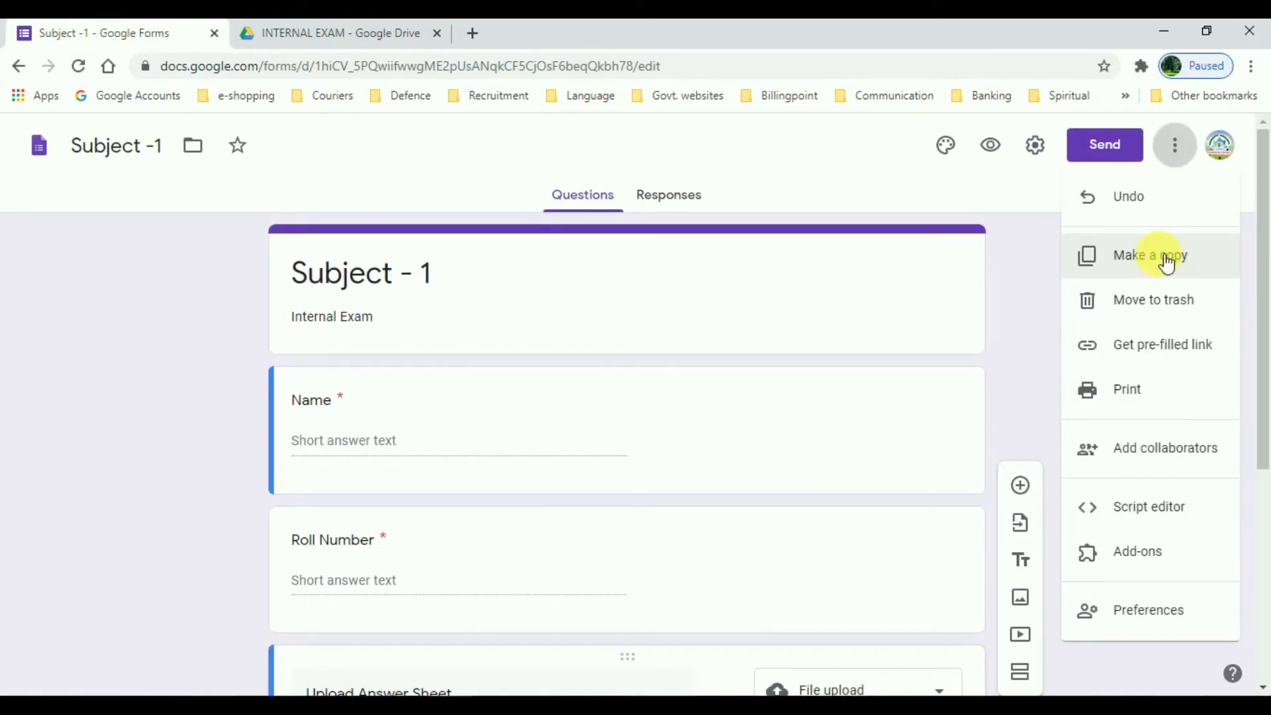
pyautogui.click(1154, 262)
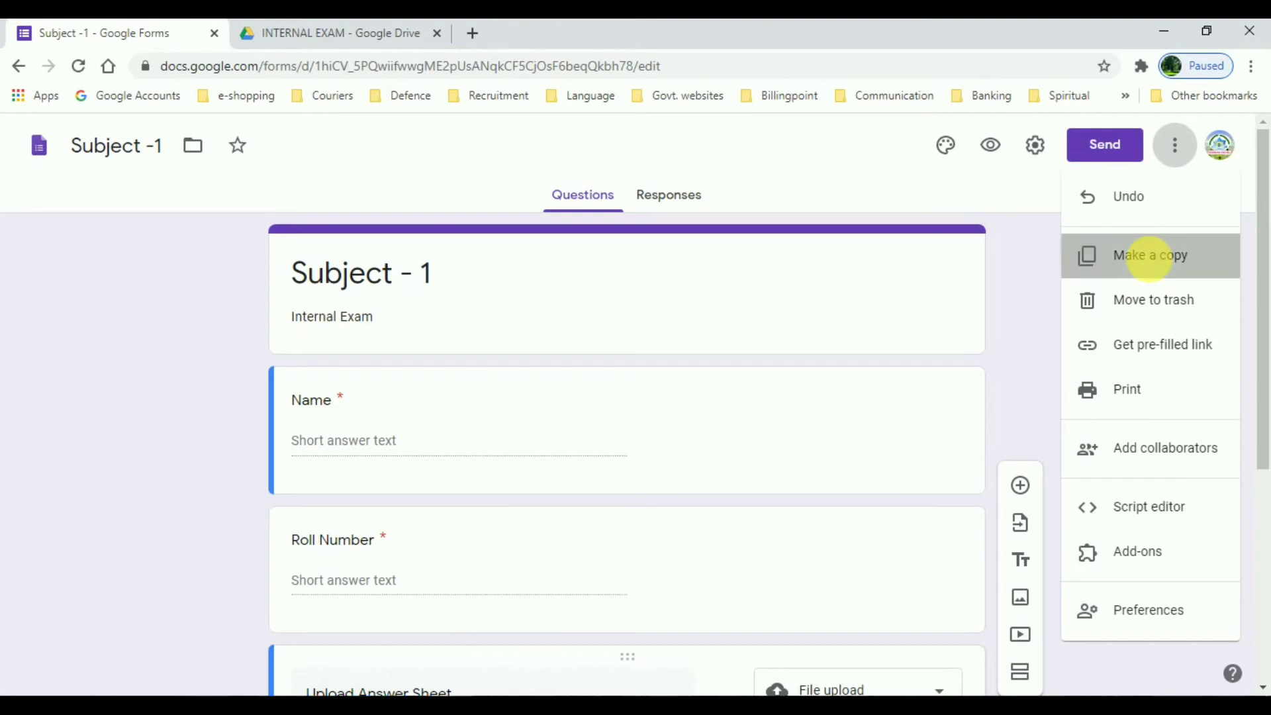
pyautogui.moveTo(512, 365); pyautogui.dragTo(457, 374)
pyautogui.press('BackSpace')
pyautogui.click(538, 369)
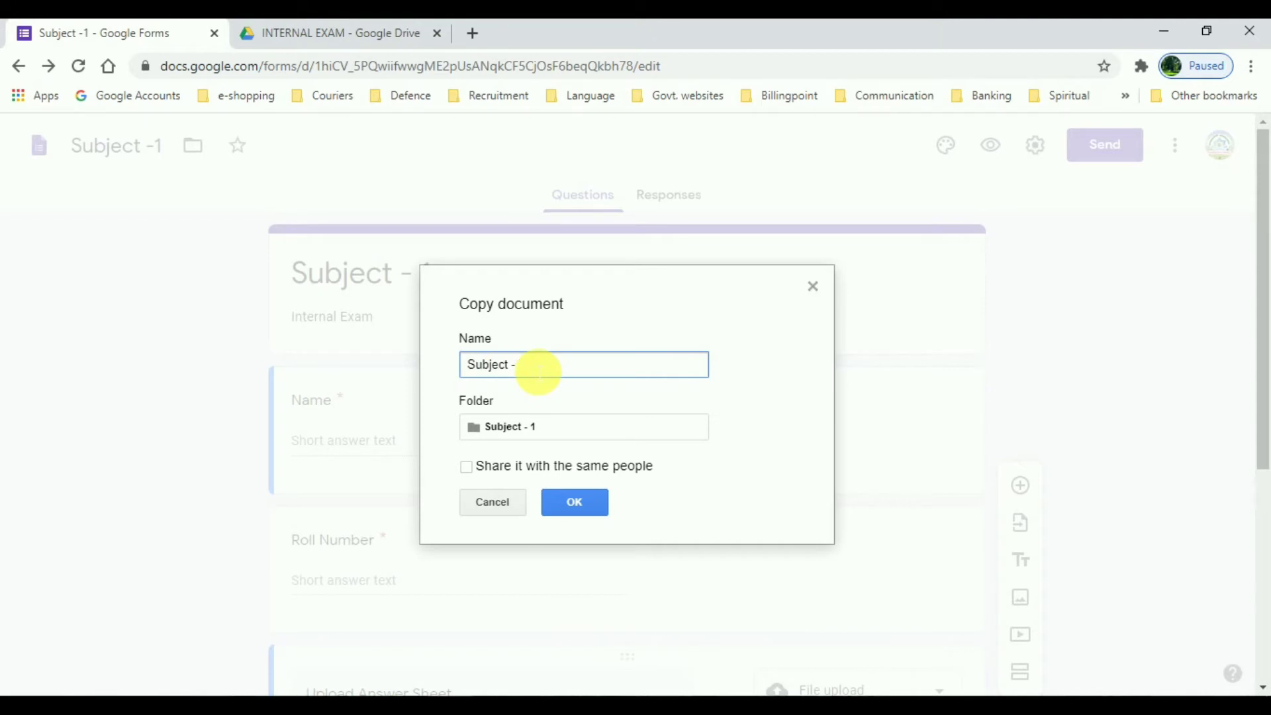
pyautogui.write('2')
# Step: Save the copy into a new Subject-2 folder inside INTERNAL EXAM
pyautogui.click(475, 426)
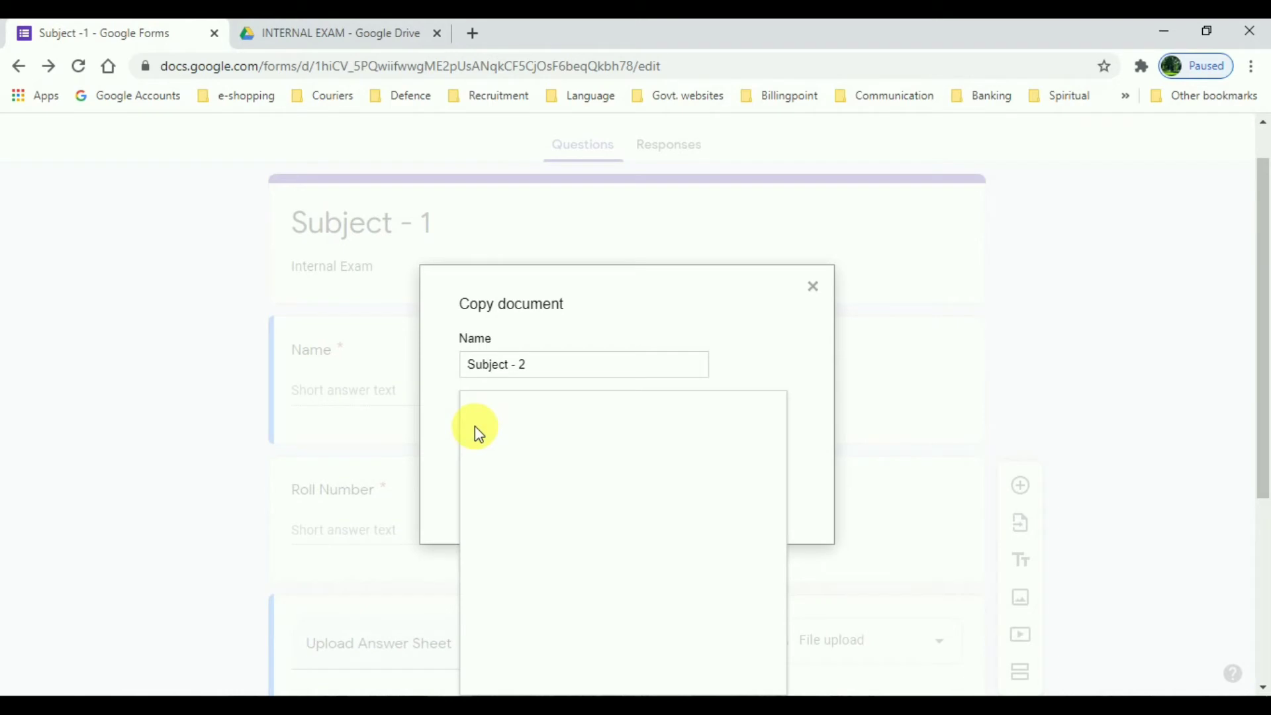
pyautogui.doubleClick(478, 446)
pyautogui.click(476, 410)
pyautogui.click(485, 646)
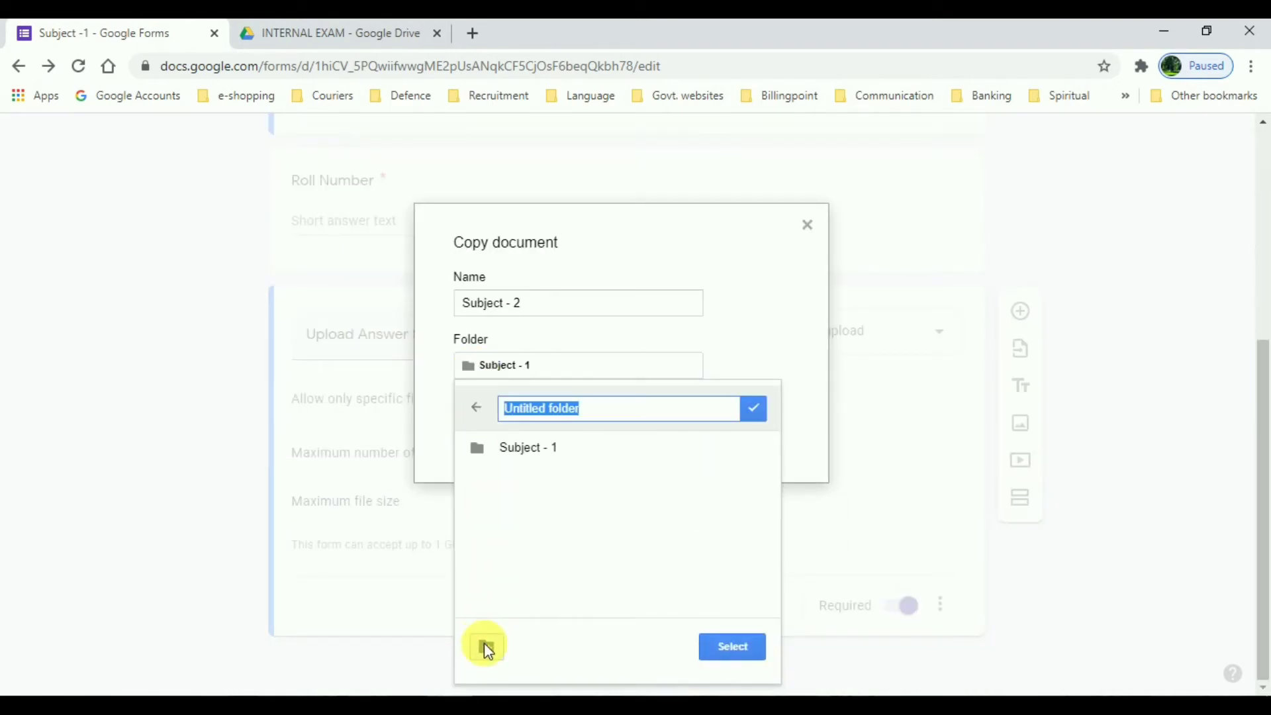
pyautogui.write('Subject-2')
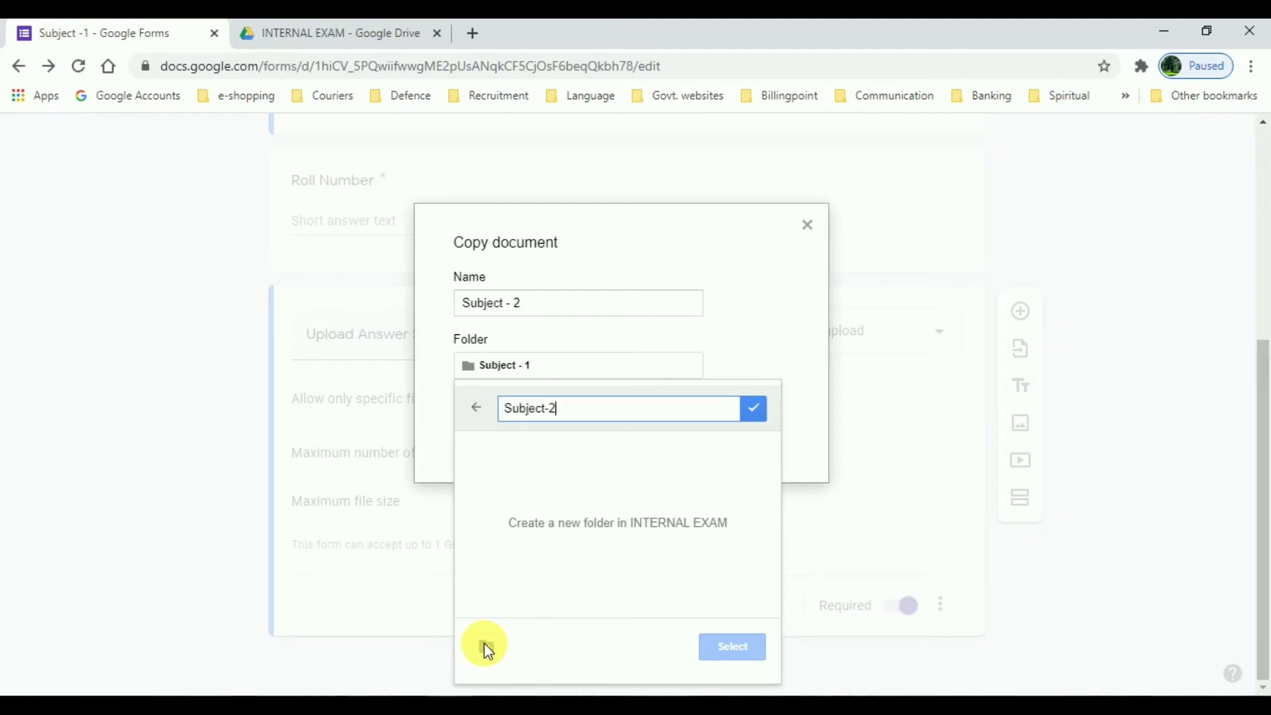
pyautogui.click(753, 409)
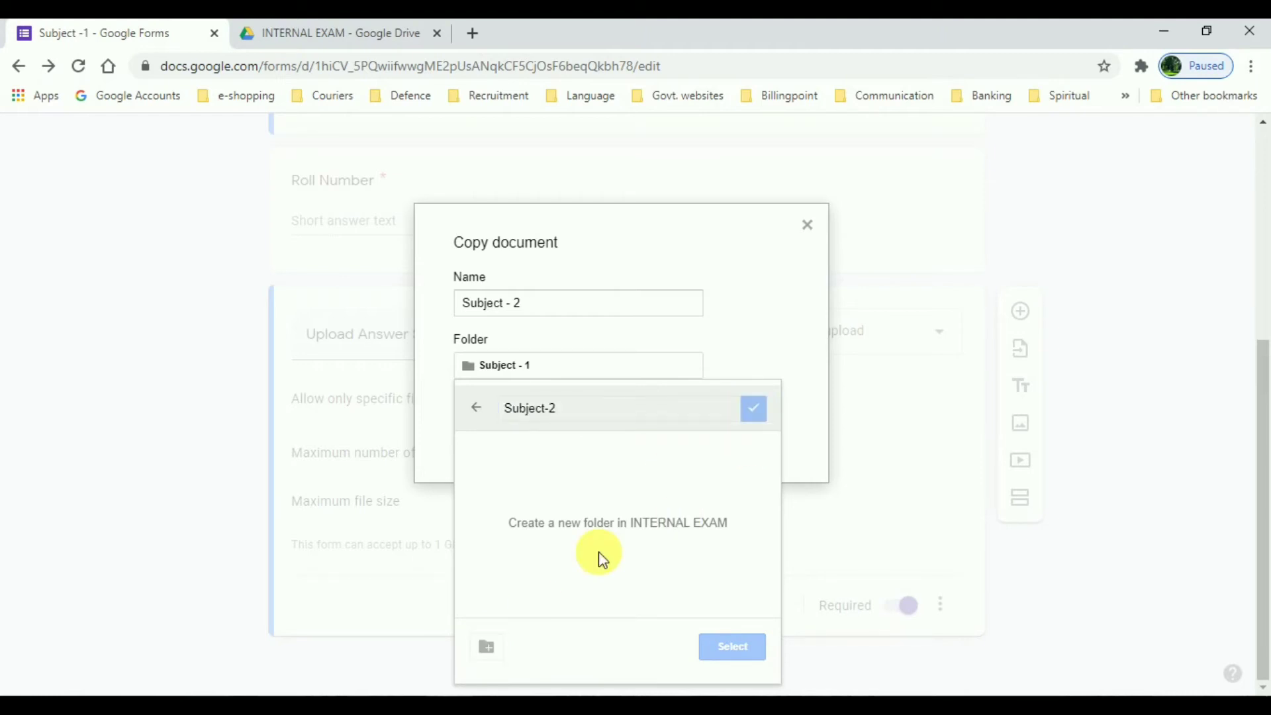
pyautogui.click(733, 648)
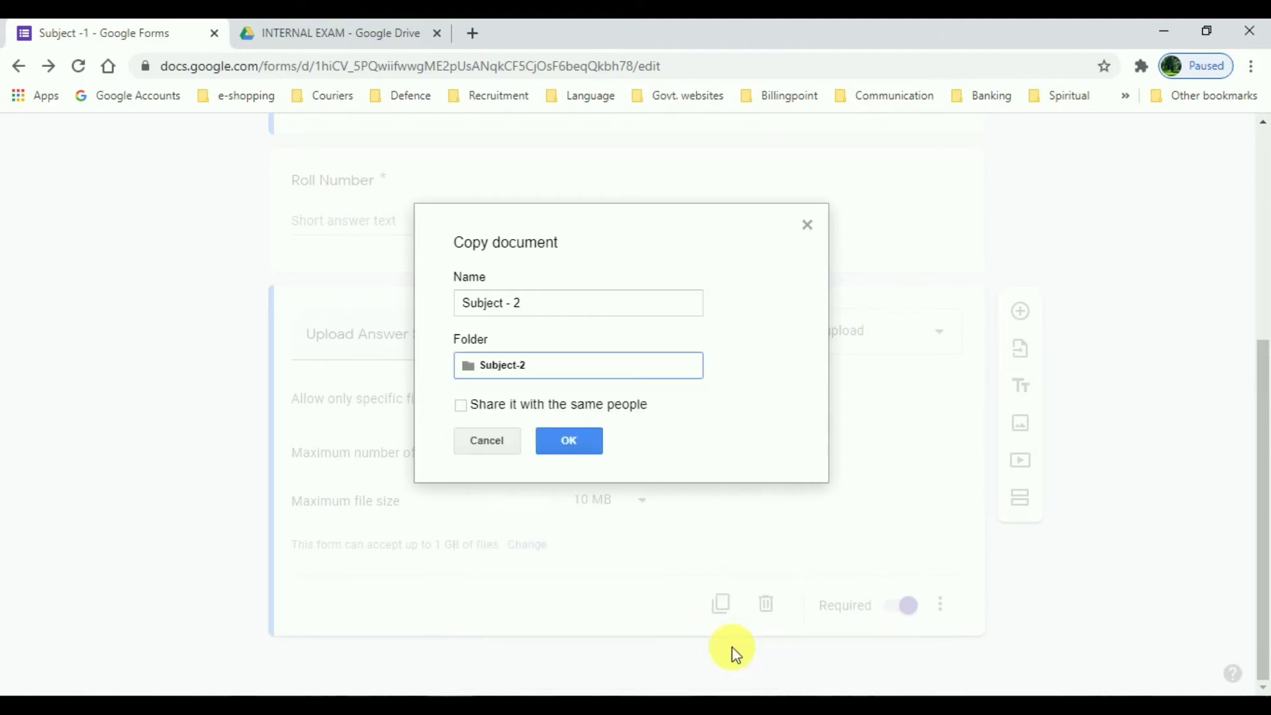
pyautogui.click(573, 443)
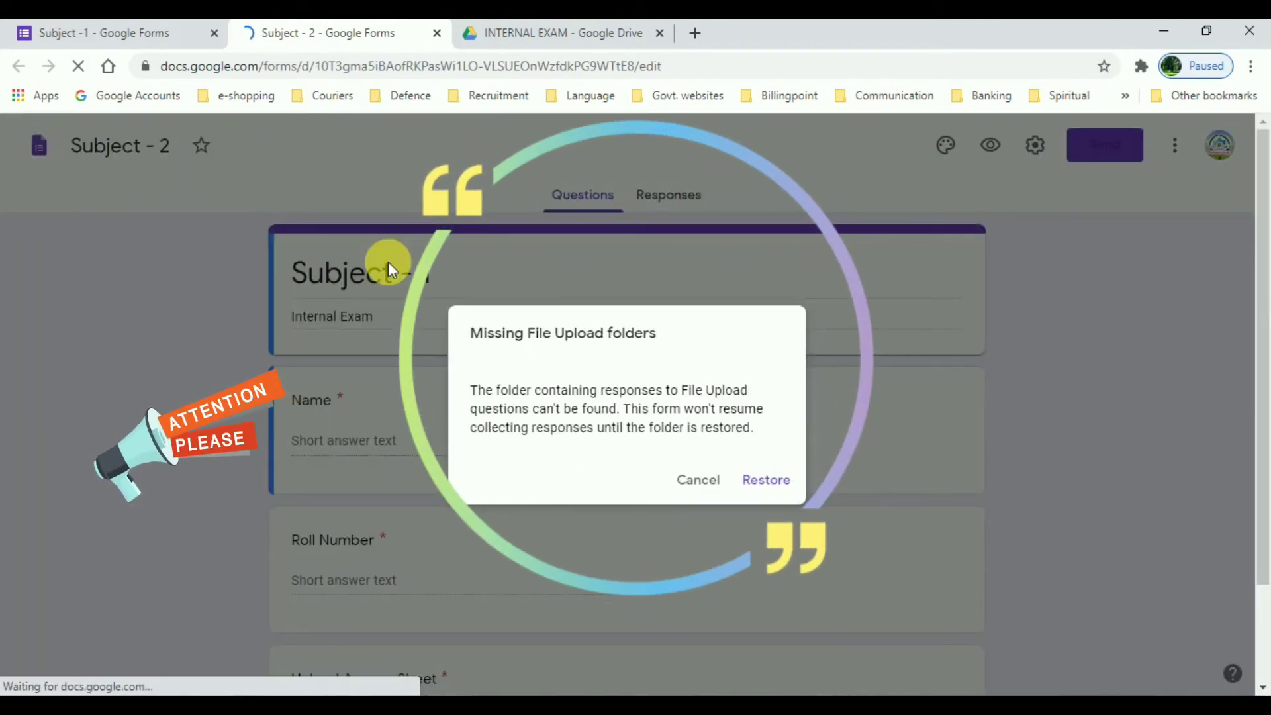
# Step: Restore the Subject - 2 form's missing upload folder and close the duplicate tab
pyautogui.click(768, 480)
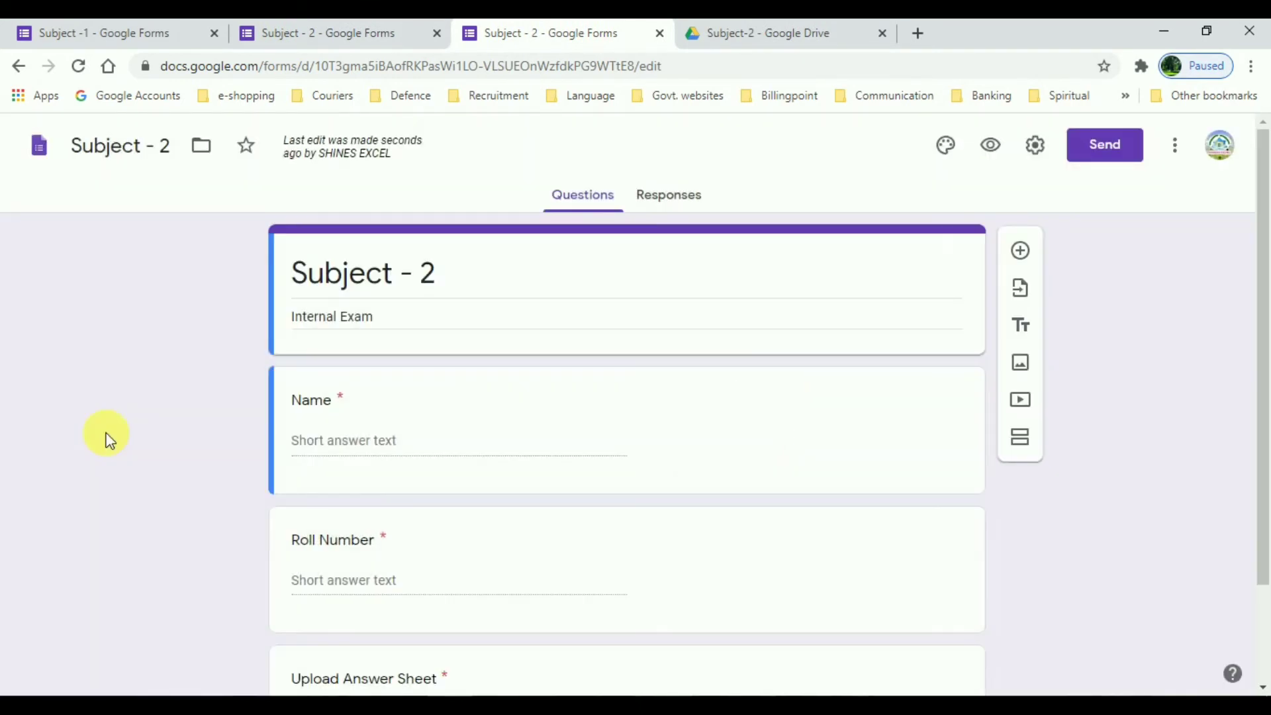
pyautogui.hotkey('ctrl', 'w')
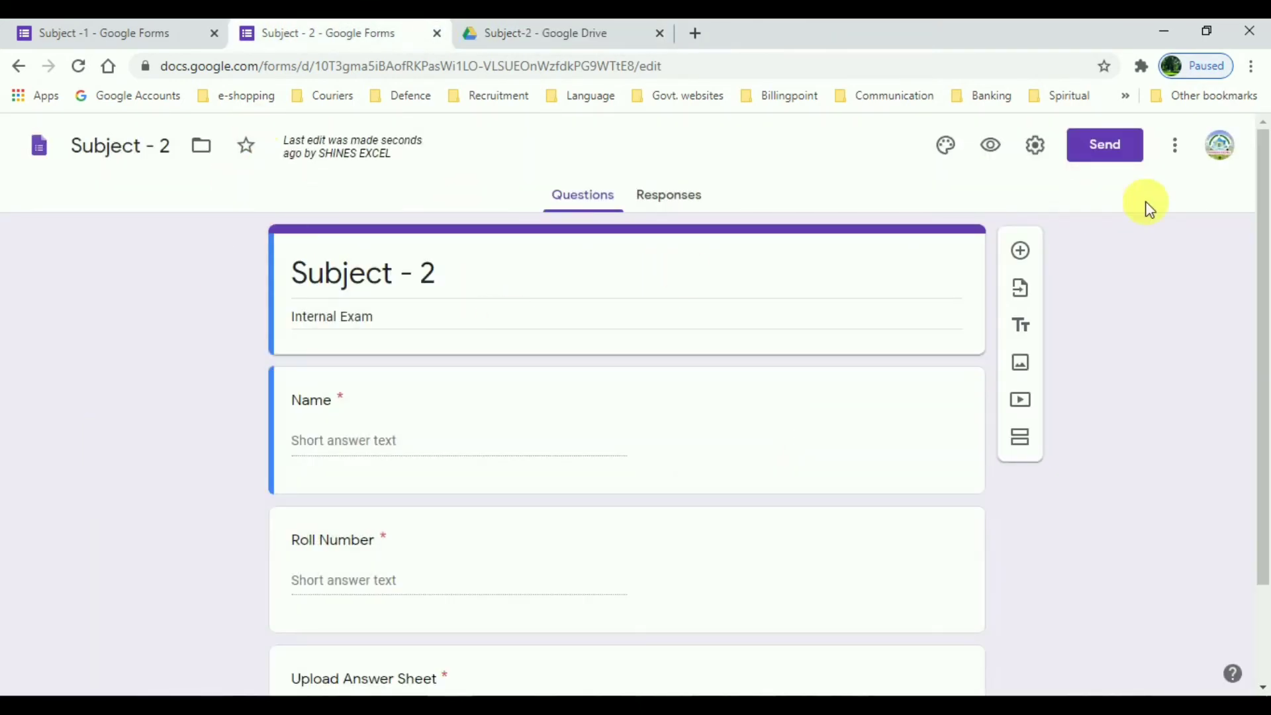
# Step: Make a copy of the Subject - 2 form, removing the 'Copy of' prefix from its name
pyautogui.click(1175, 145)
pyautogui.click(1143, 255)
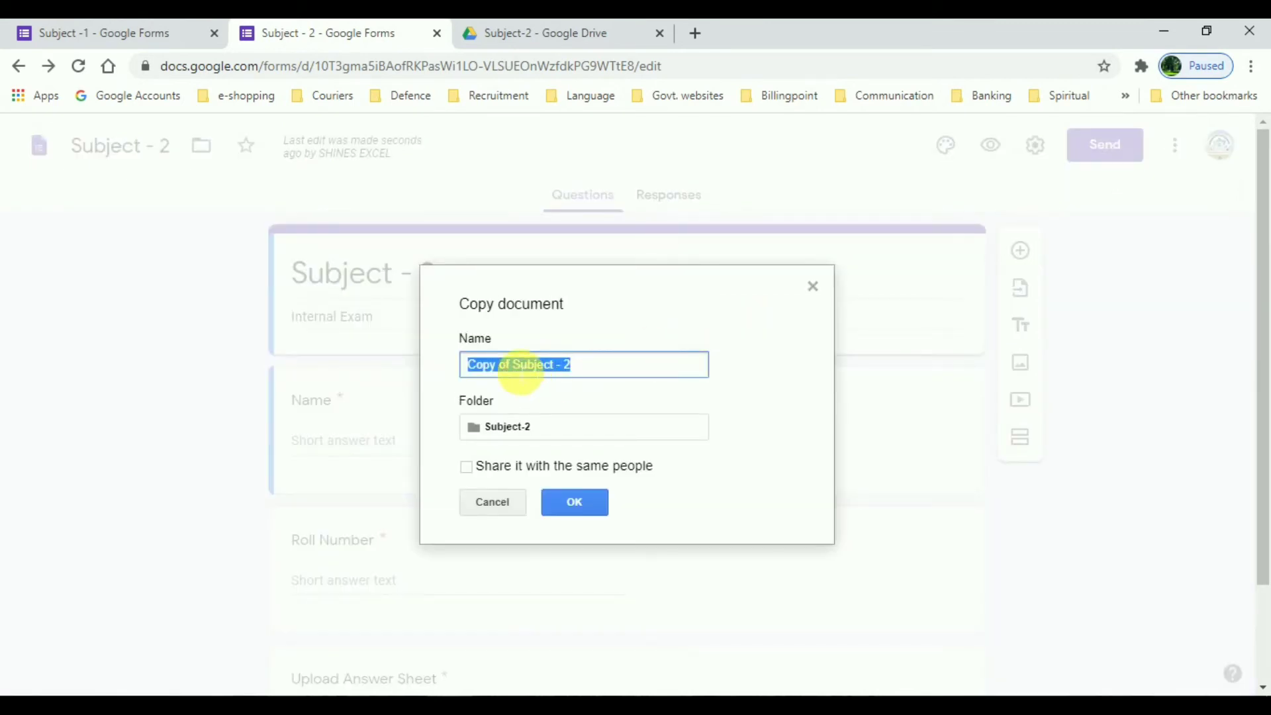
pyautogui.moveTo(513, 365); pyautogui.dragTo(445, 376)
pyautogui.press('BackSpace')
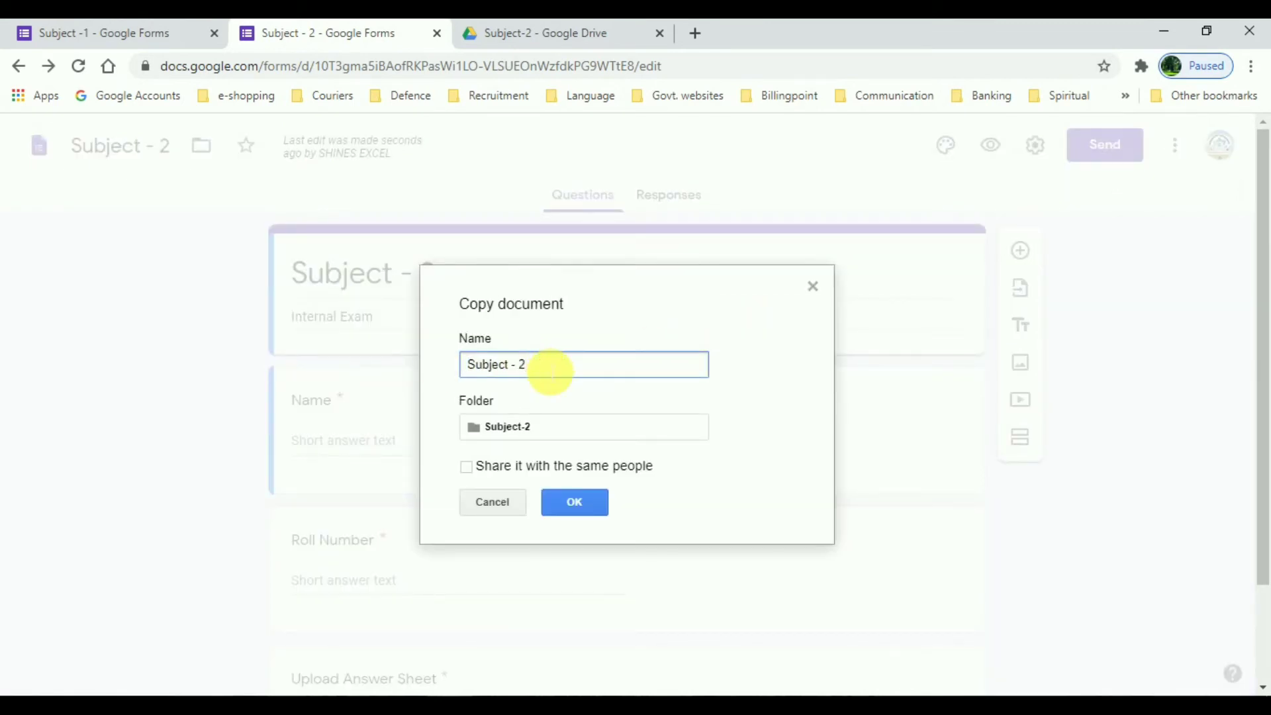
pyautogui.moveTo(635, 302); pyautogui.dragTo(631, 165)
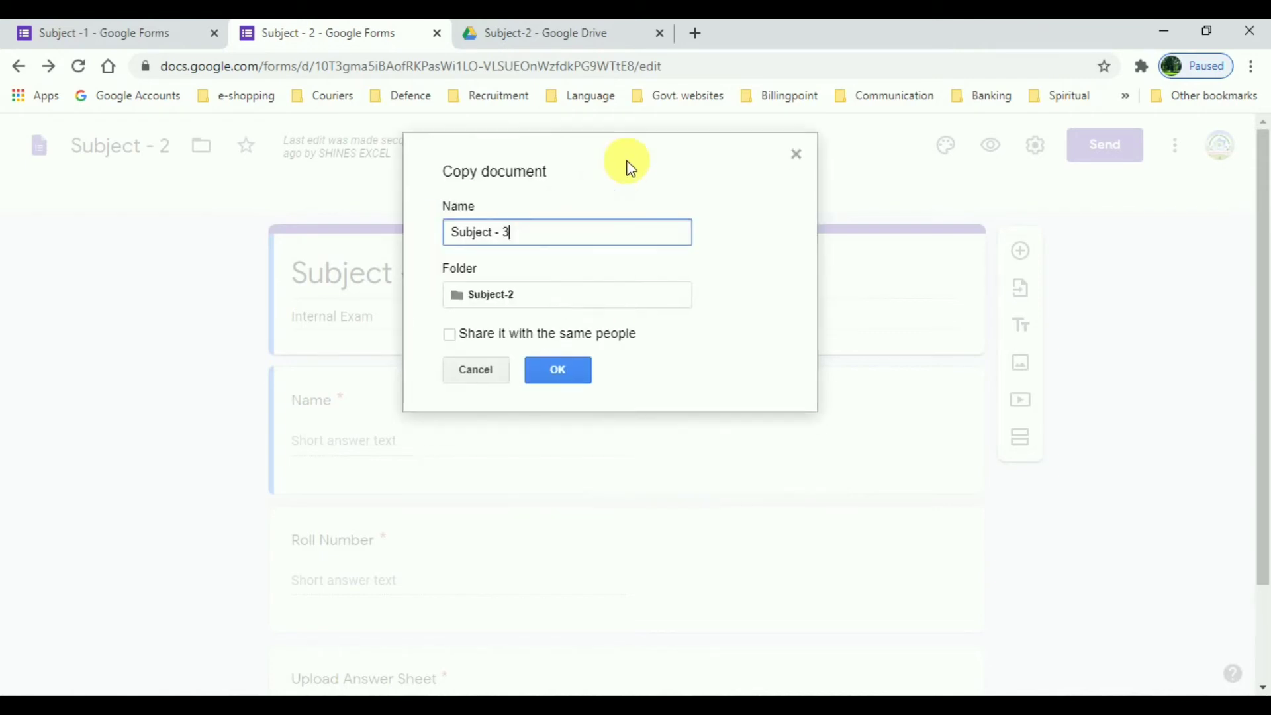
# Step: Save the copy into a new Subject - 3 folder under INTERNAL EXAM
pyautogui.click(454, 299)
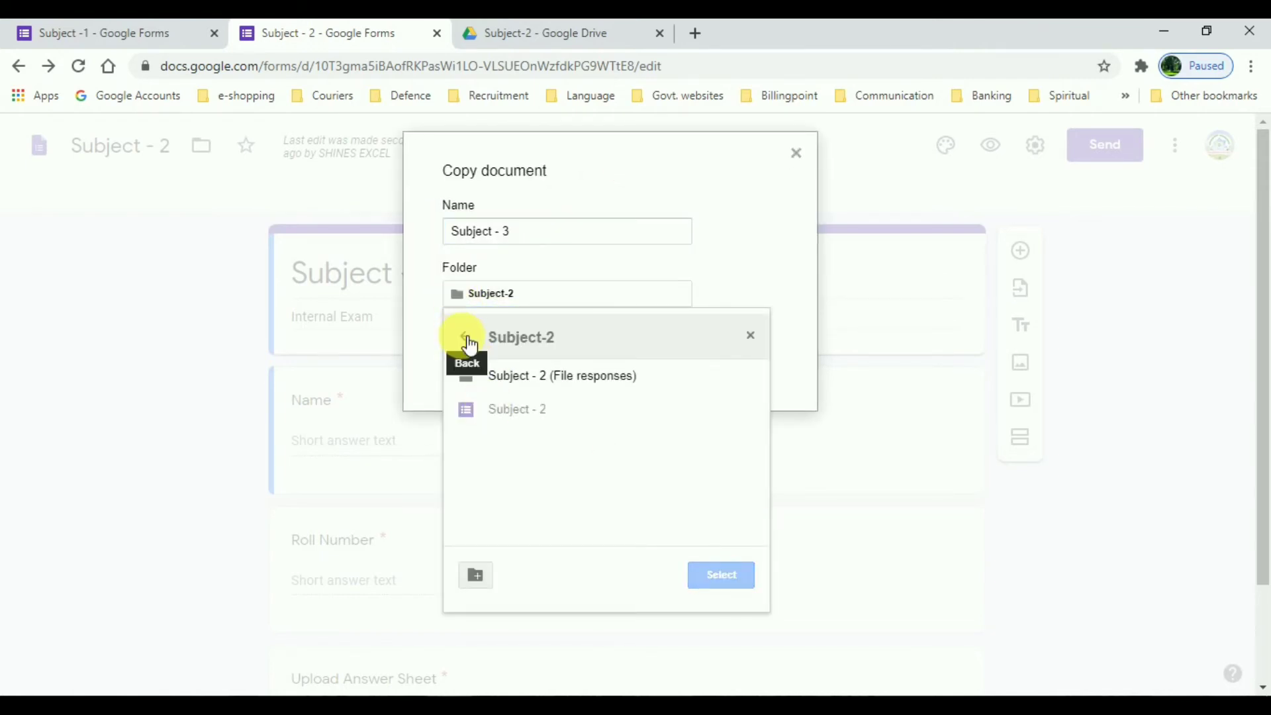
pyautogui.click(464, 336)
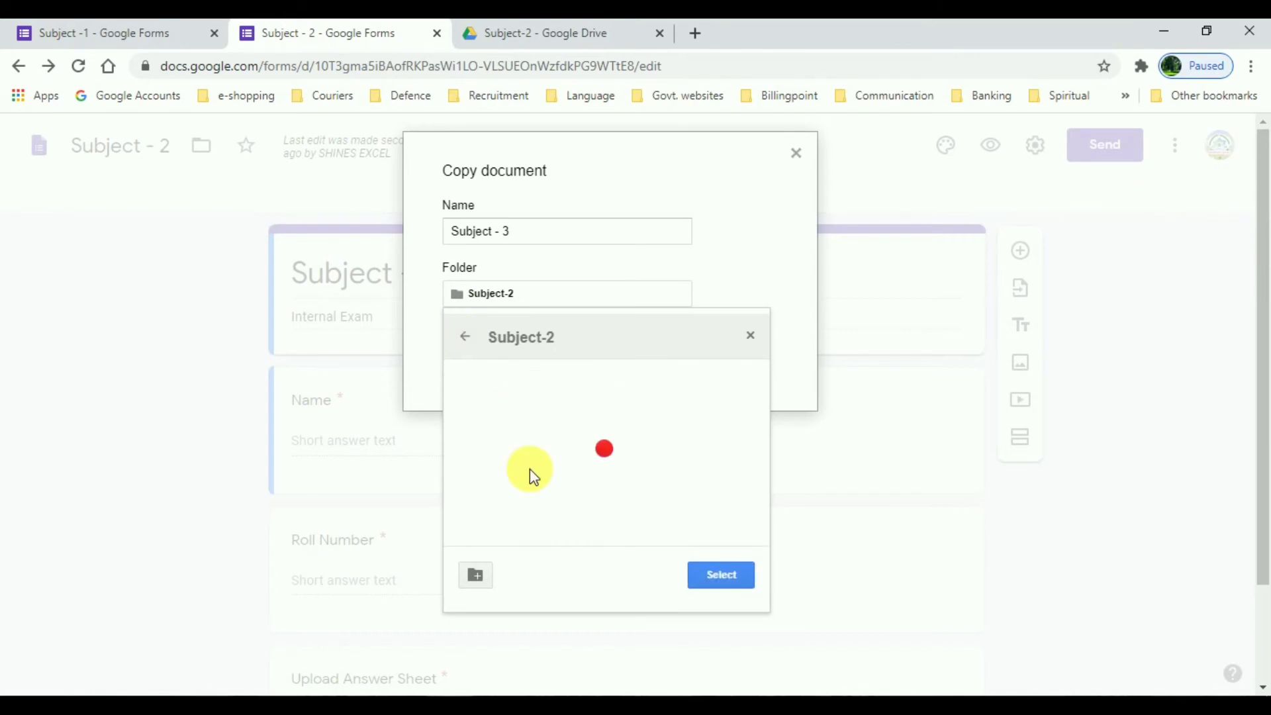
pyautogui.click(480, 577)
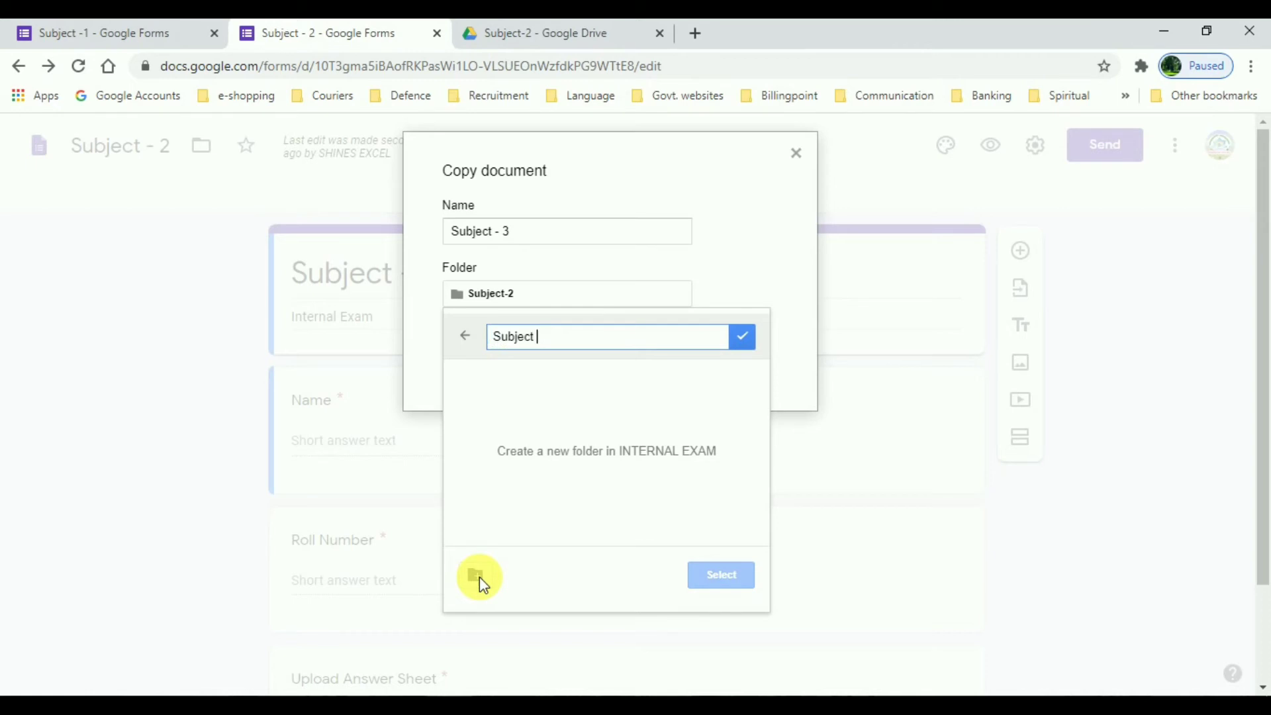
pyautogui.click(745, 344)
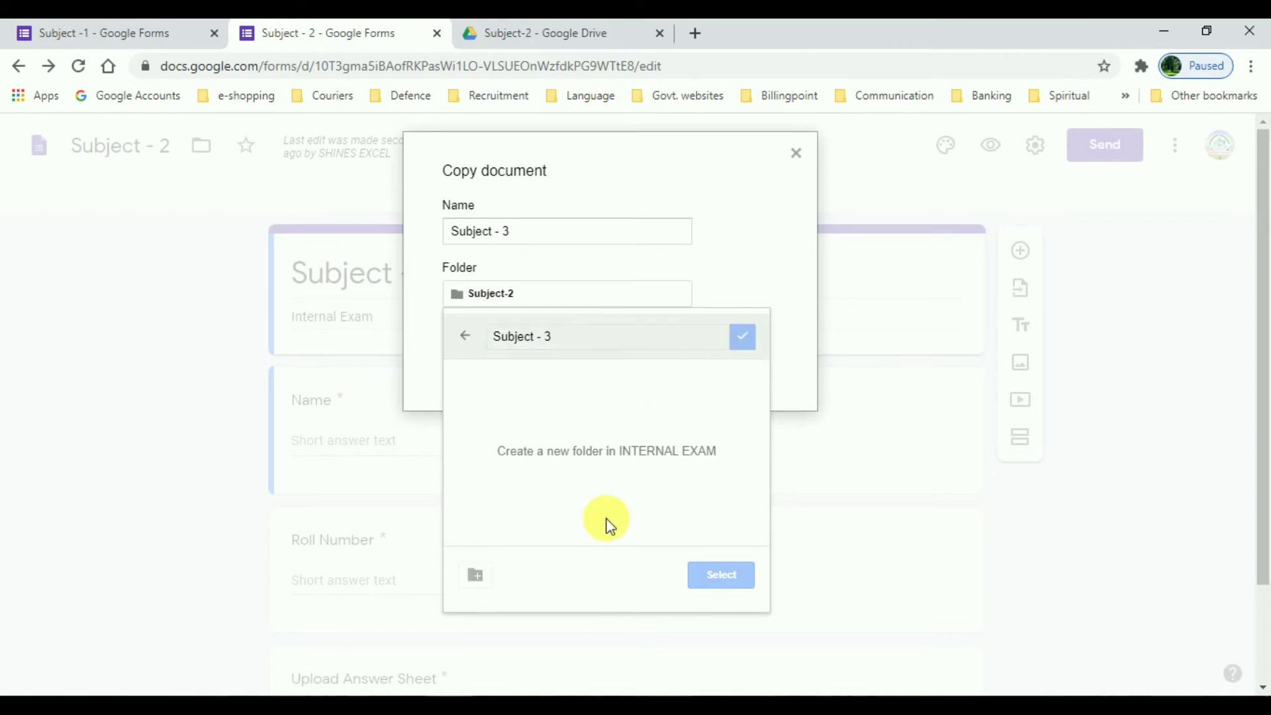
pyautogui.click(721, 574)
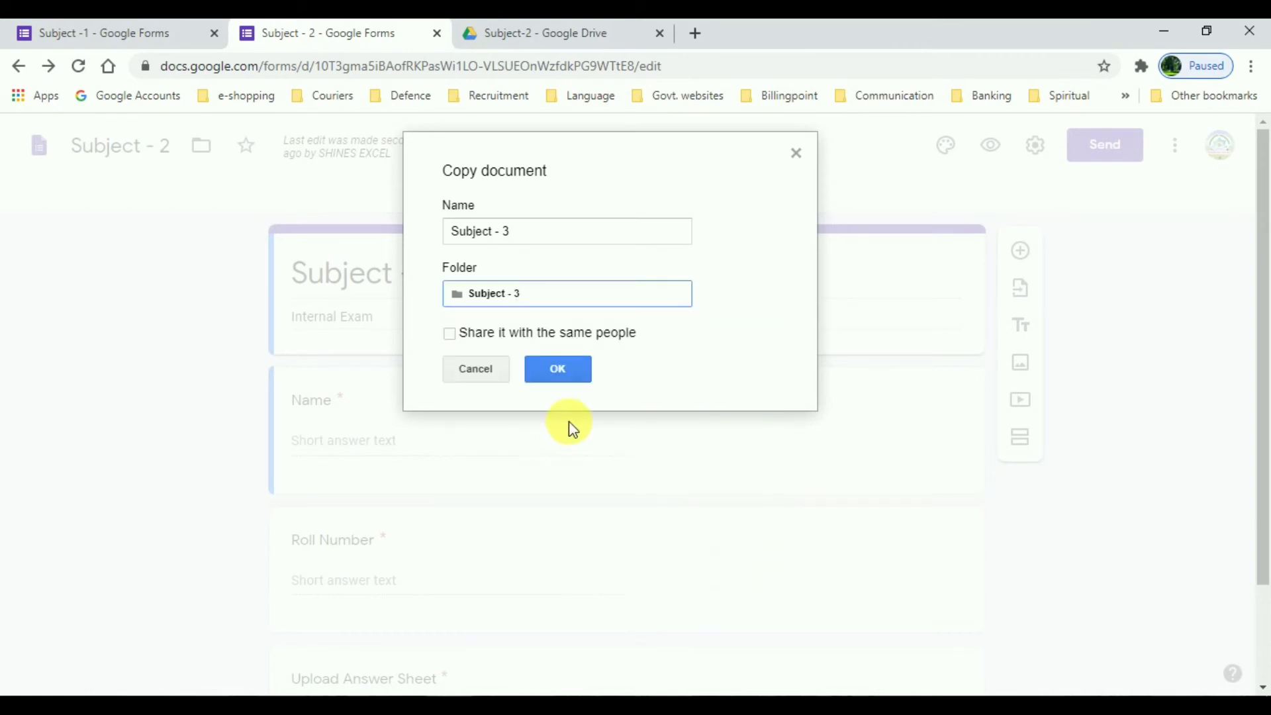
pyautogui.click(564, 368)
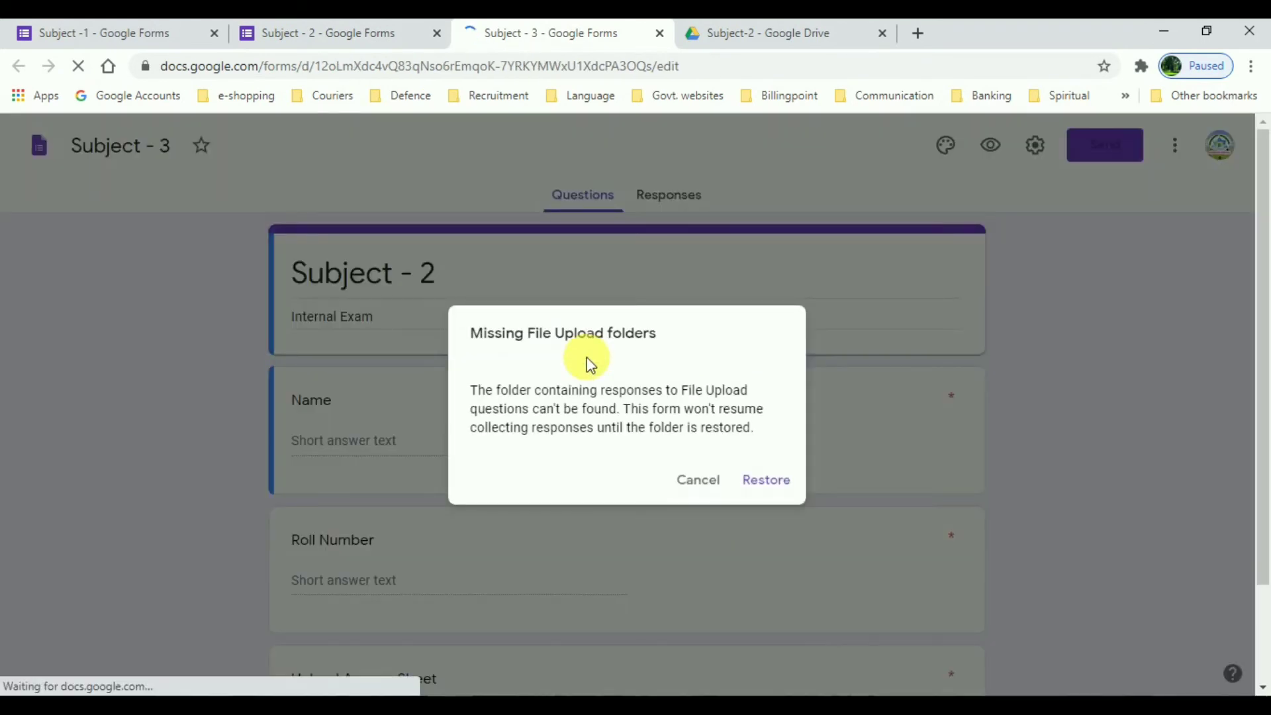
# Step: Restore the new form's upload folder and change its title from Subject - 2 to Subject - 3
pyautogui.click(772, 486)
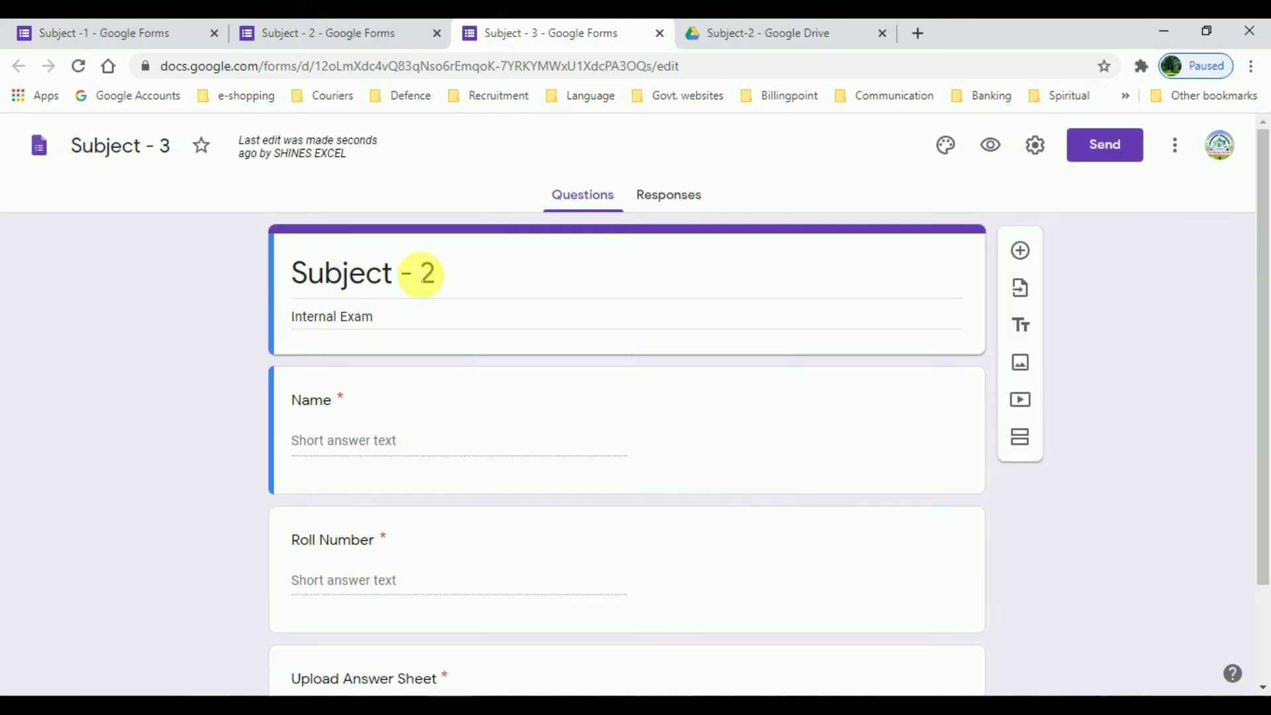
pyautogui.click(447, 288)
pyautogui.press('BackSpace')
pyautogui.write('3')
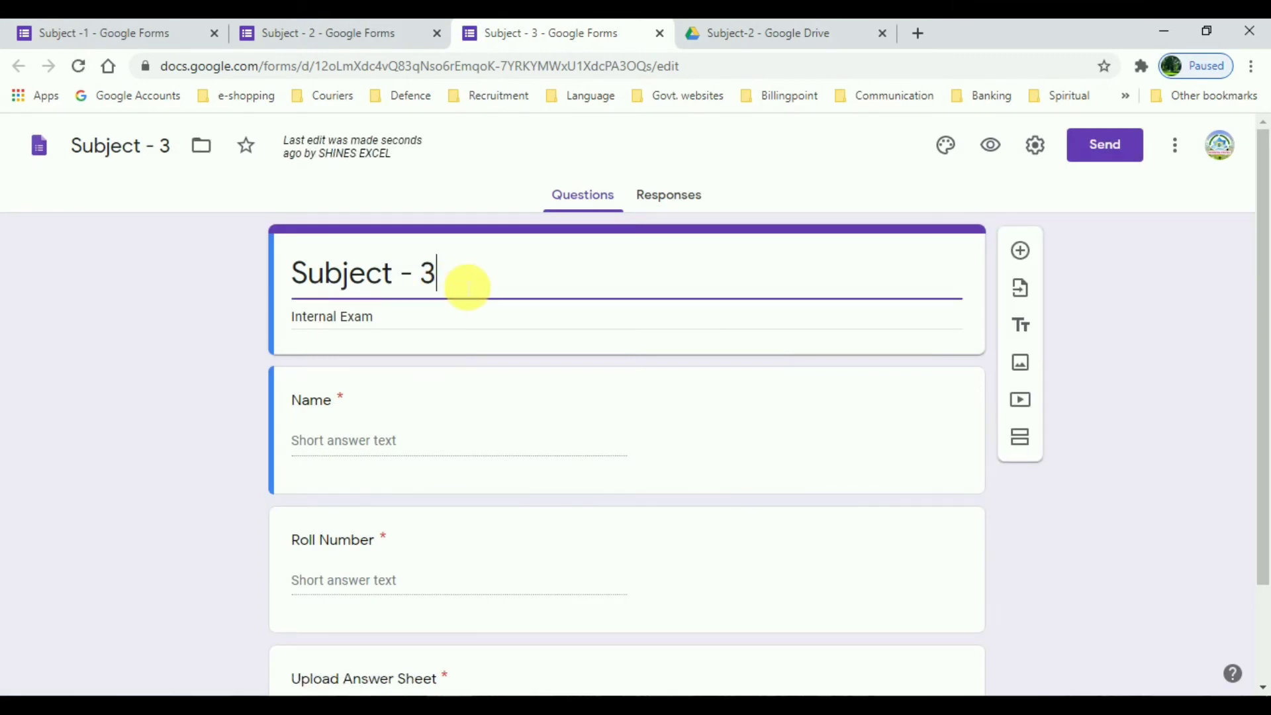
pyautogui.click(278, 191)
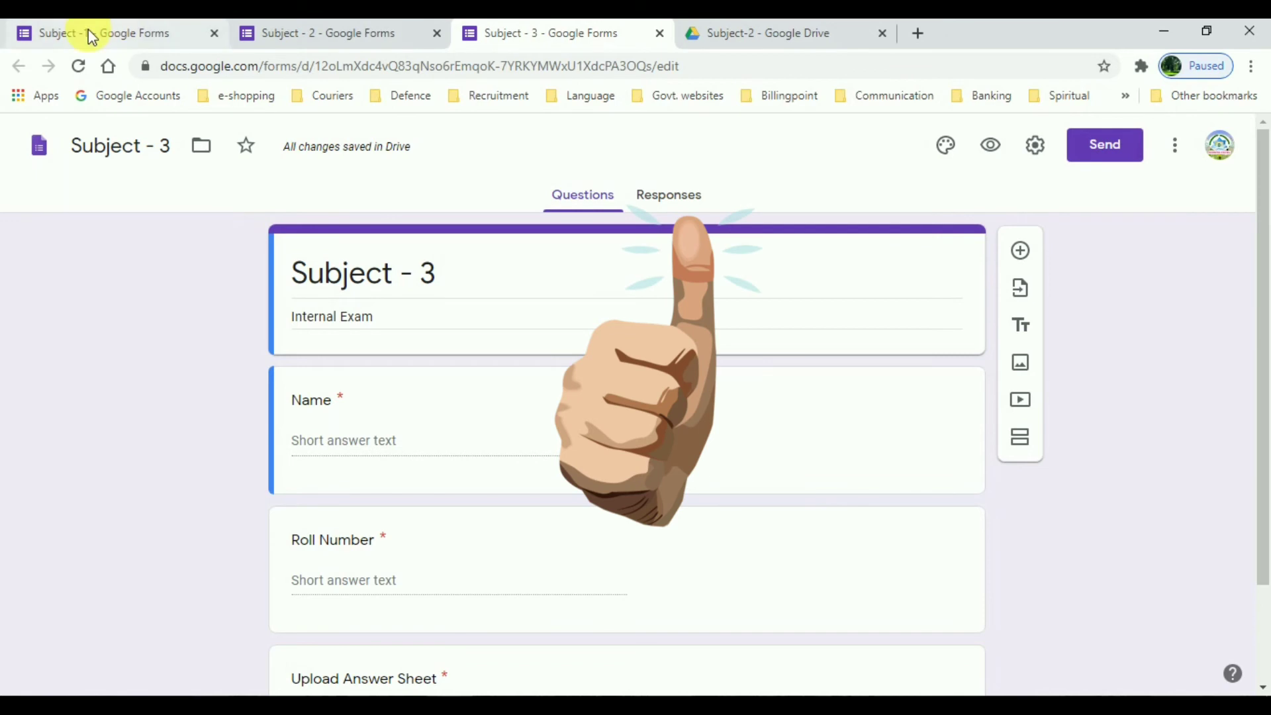
pyautogui.click(797, 39)
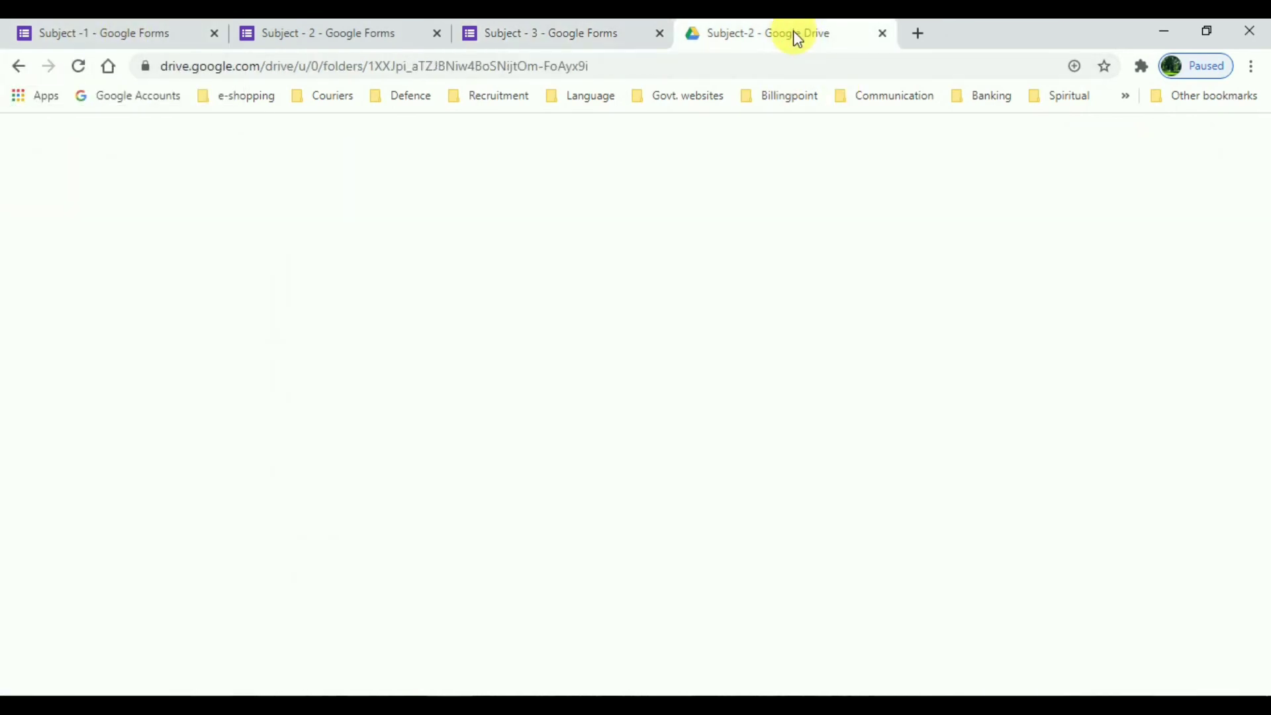
# Step: Copy a shortened share link for the Subject -1 form from its Send options
pyautogui.click(410, 197)
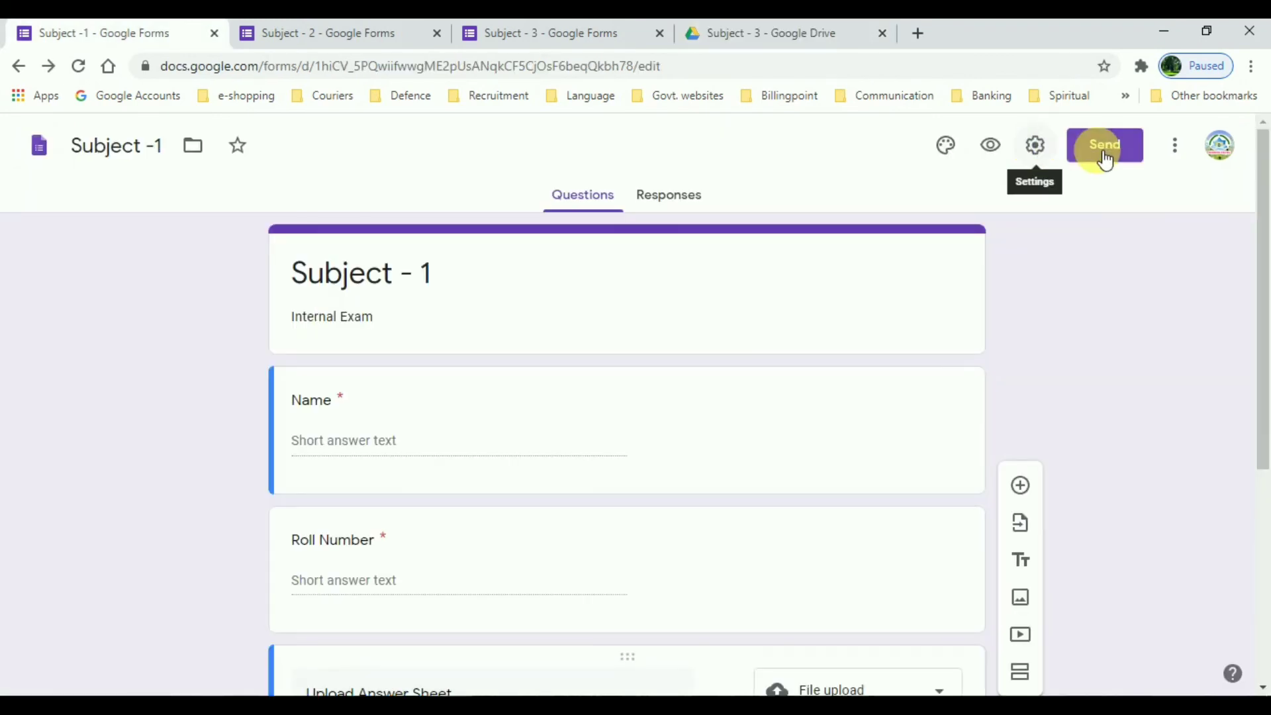
pyautogui.click(1116, 160)
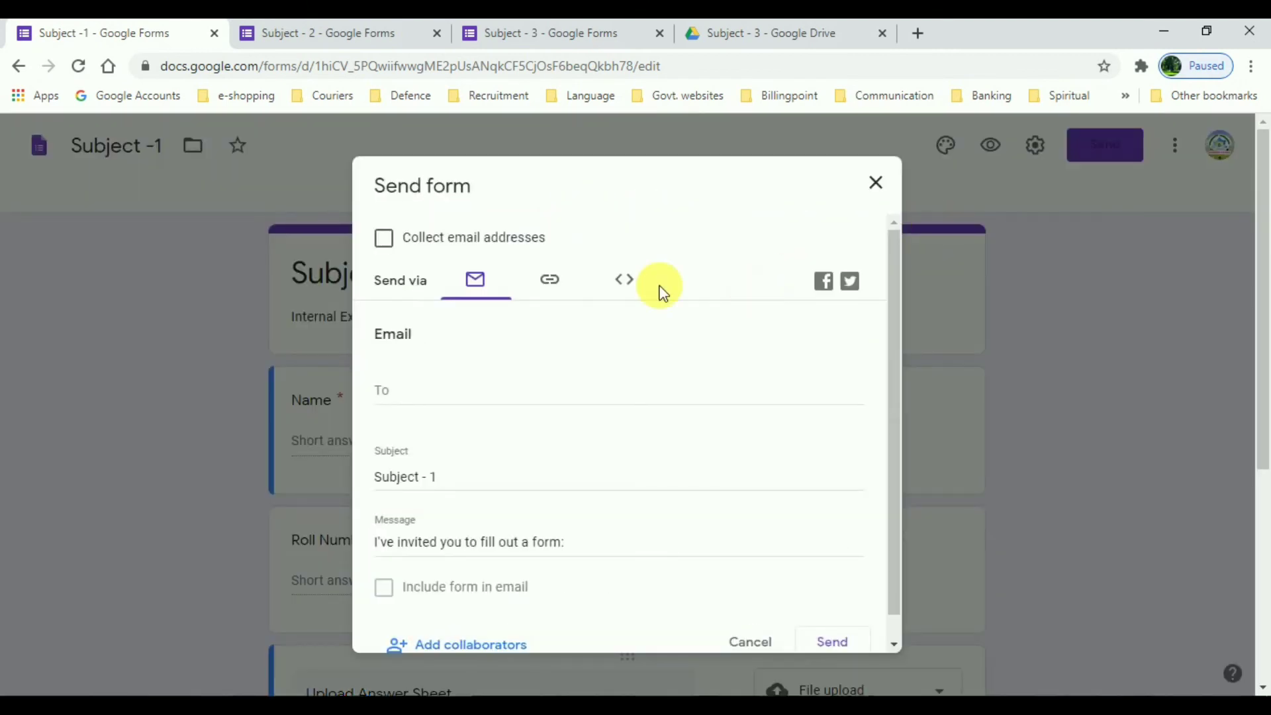
pyautogui.click(555, 284)
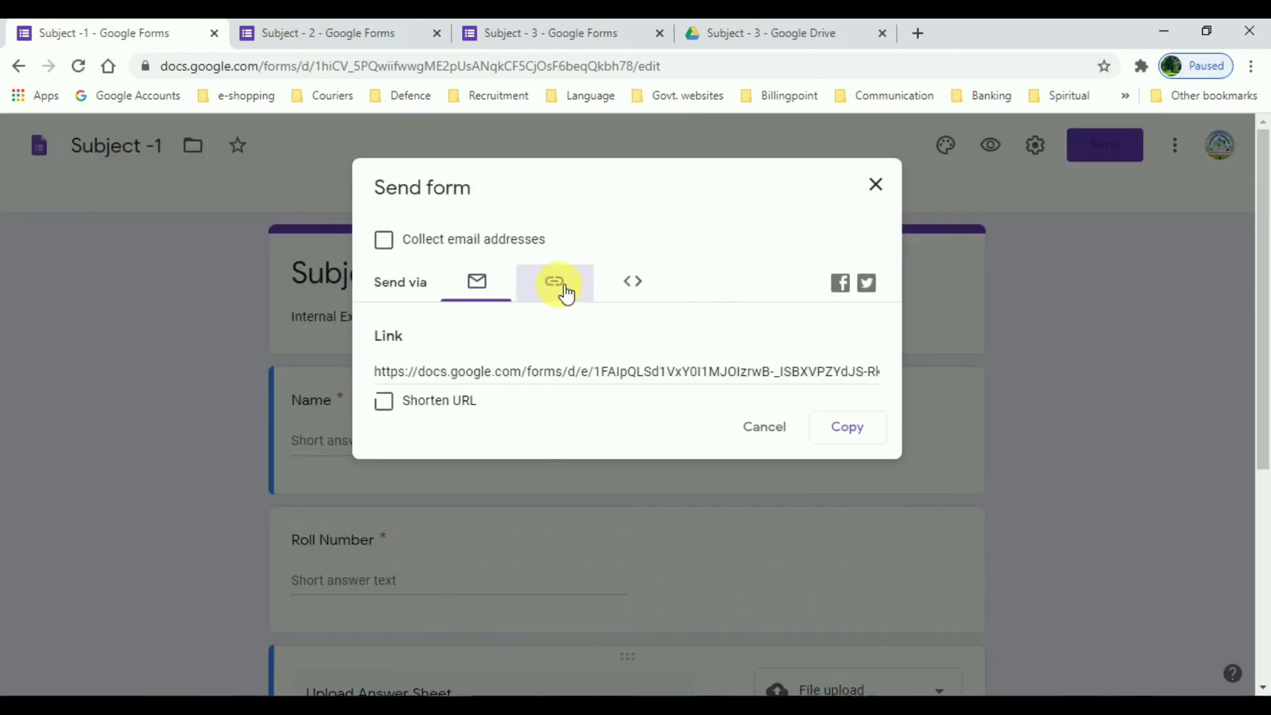
pyautogui.click(381, 406)
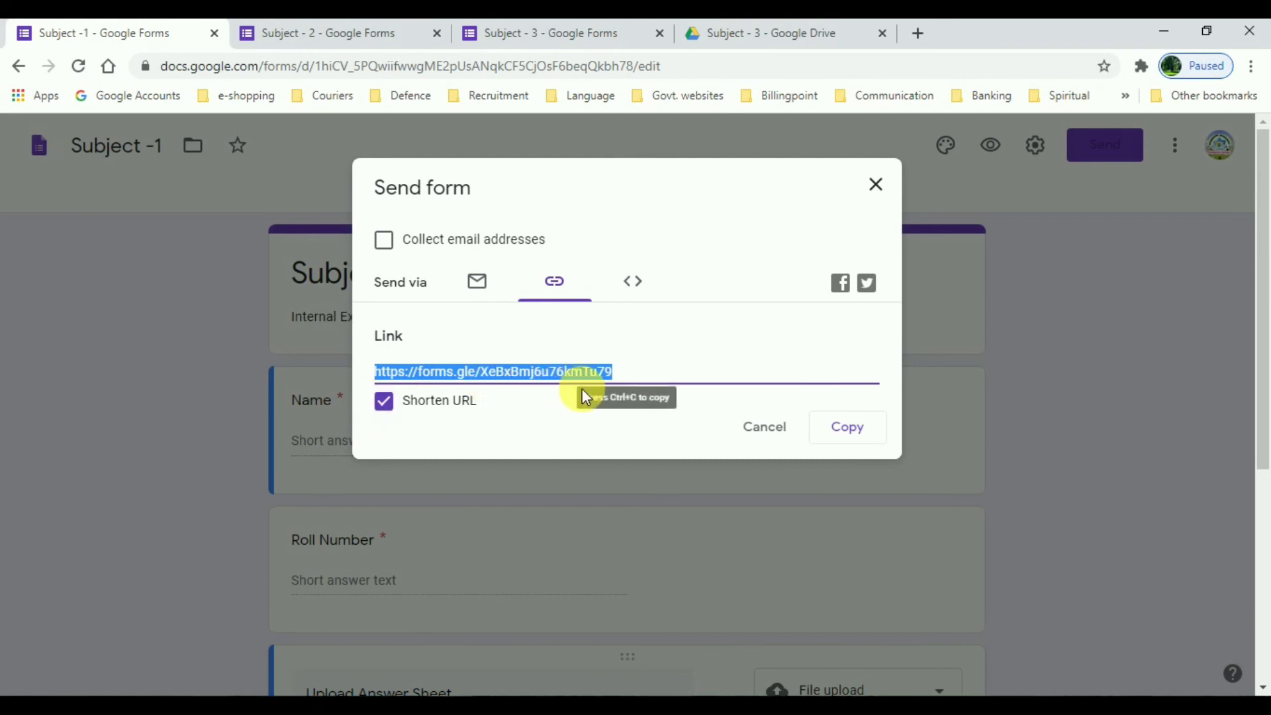
pyautogui.click(873, 439)
pyautogui.click(1122, 316)
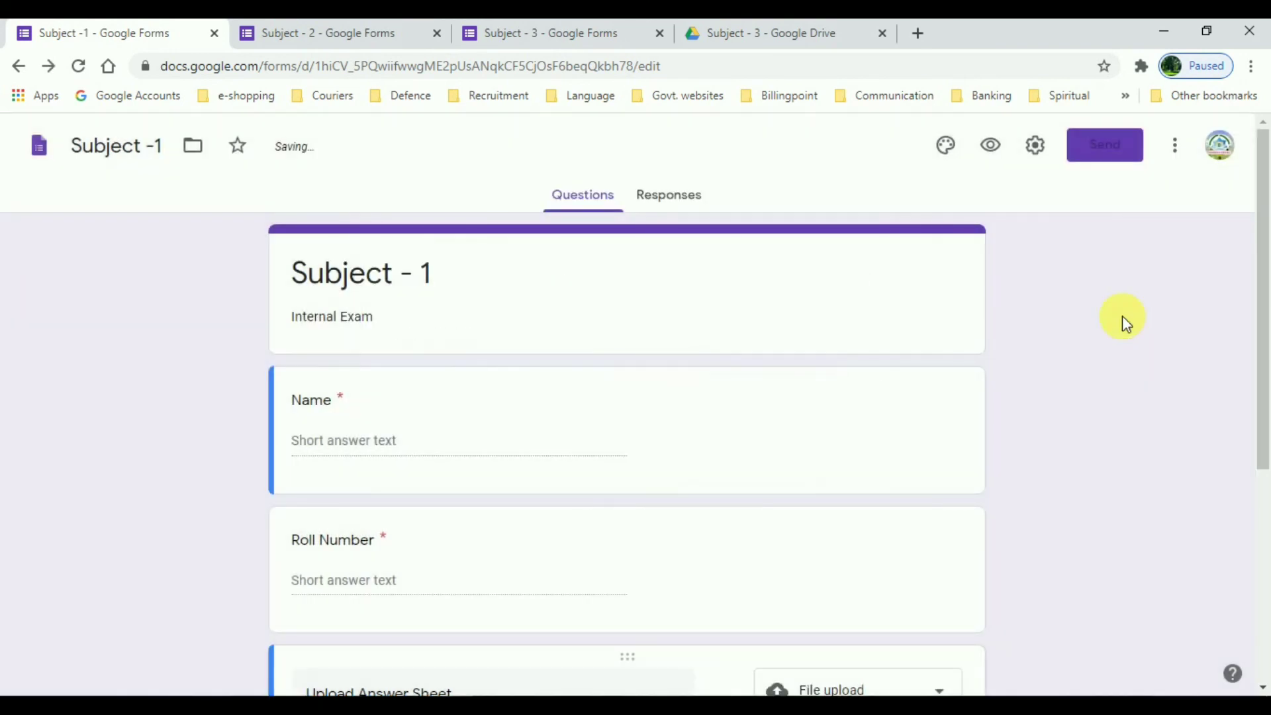
pyautogui.click(339, 45)
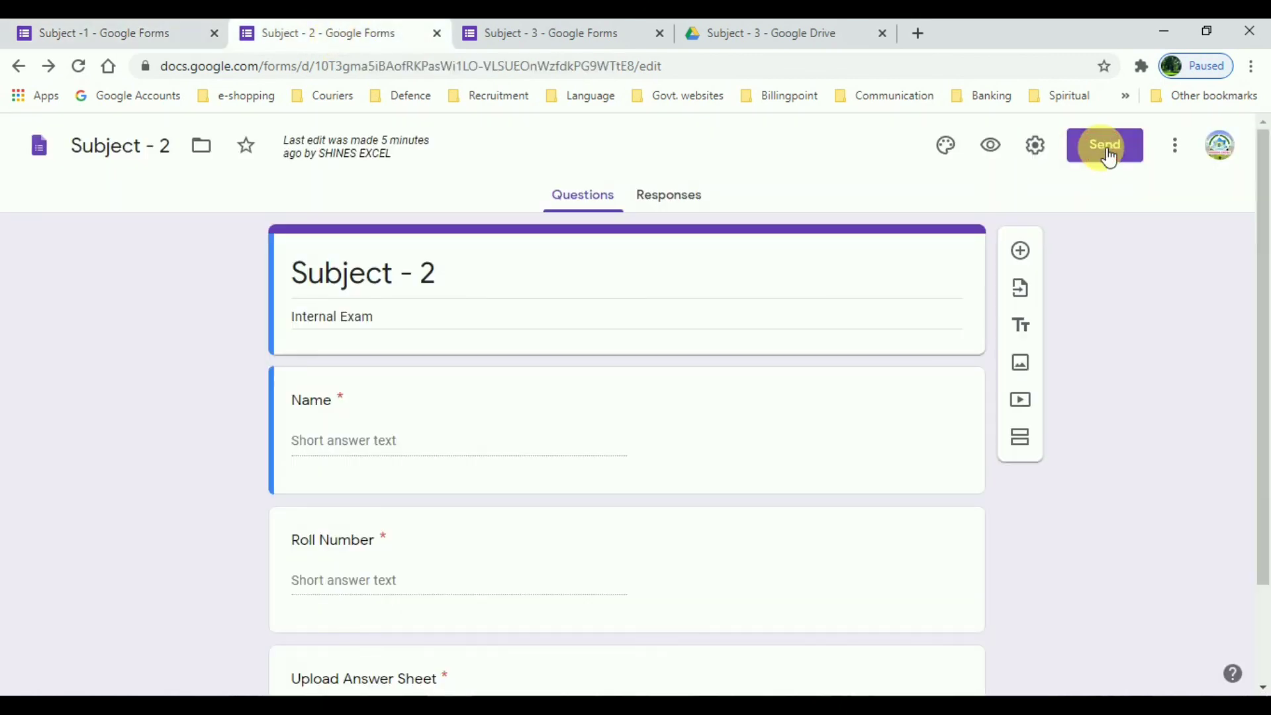
# Step: Copy the Subject - 2 form's full share link from Send, then switch to the Subject - 3 form
pyautogui.click(1106, 146)
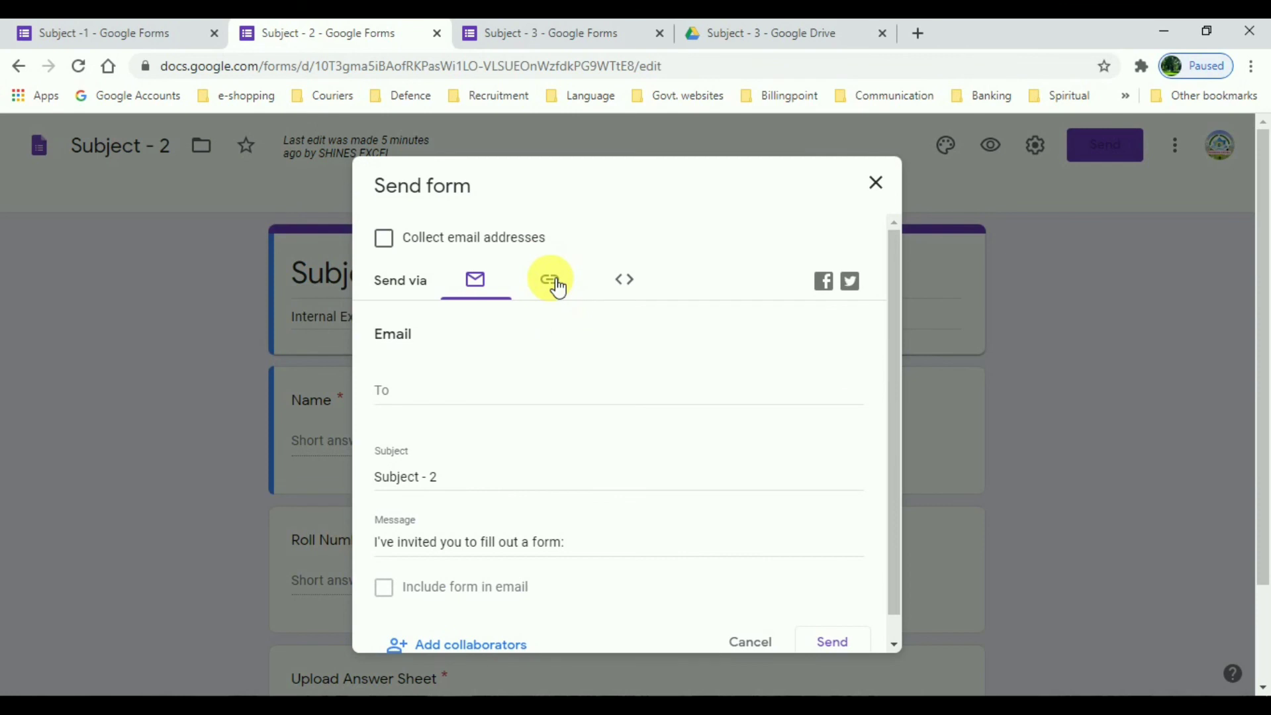
pyautogui.click(553, 281)
pyautogui.click(844, 429)
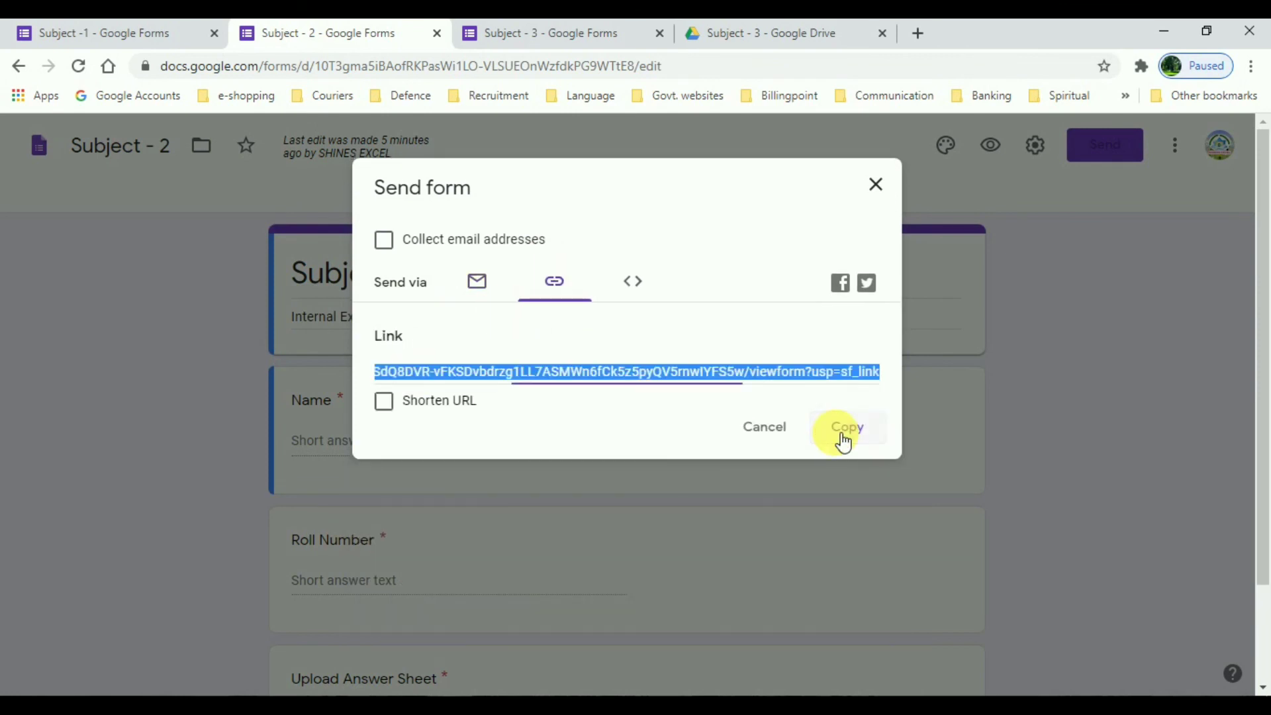
pyautogui.click(876, 188)
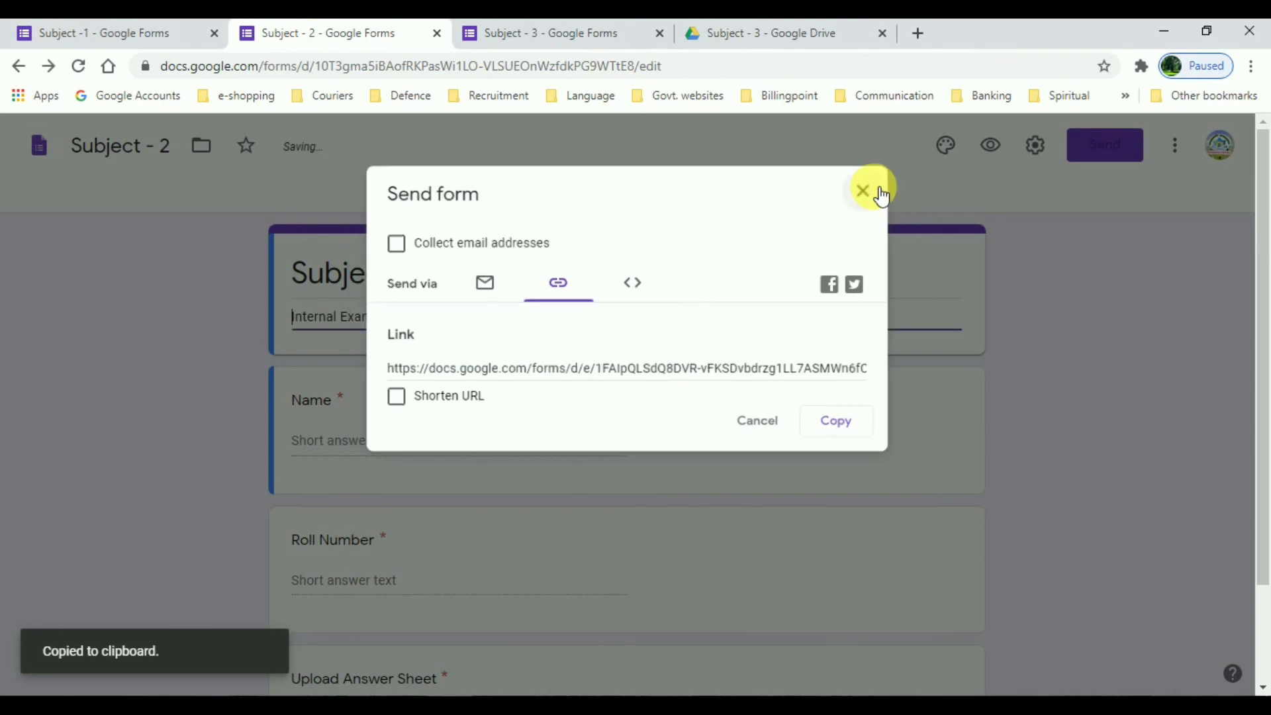
pyautogui.click(577, 41)
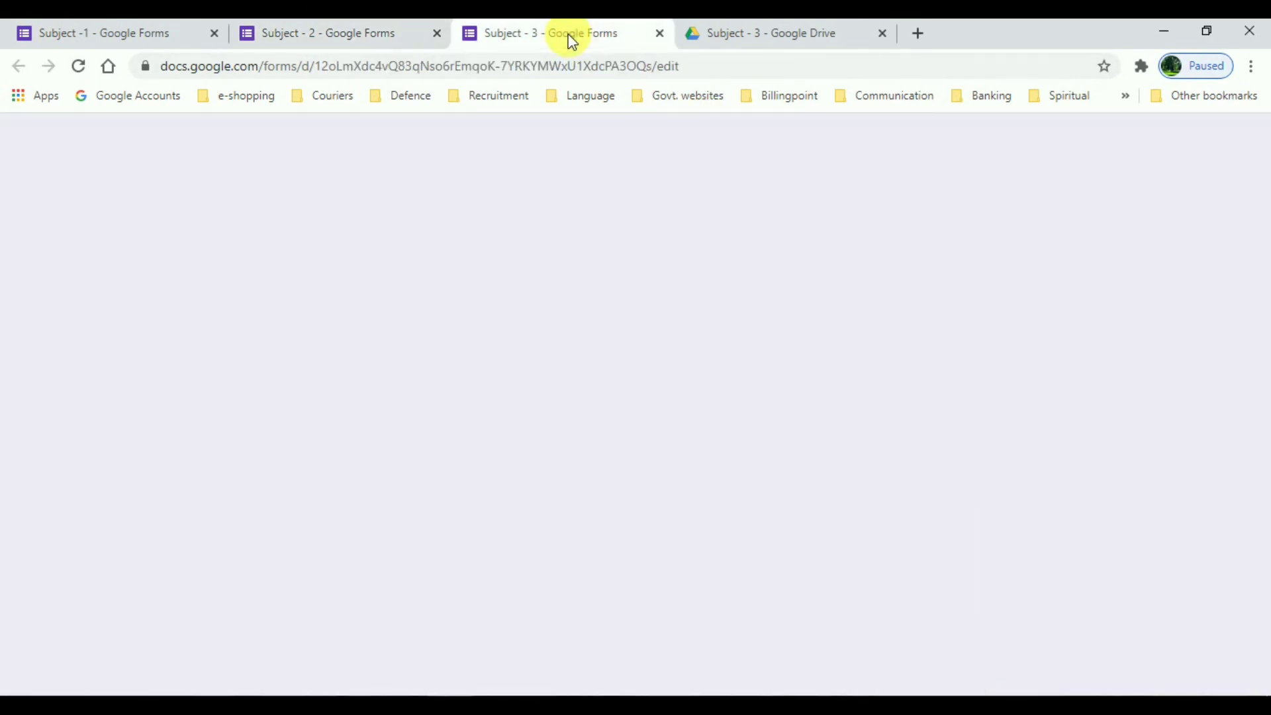